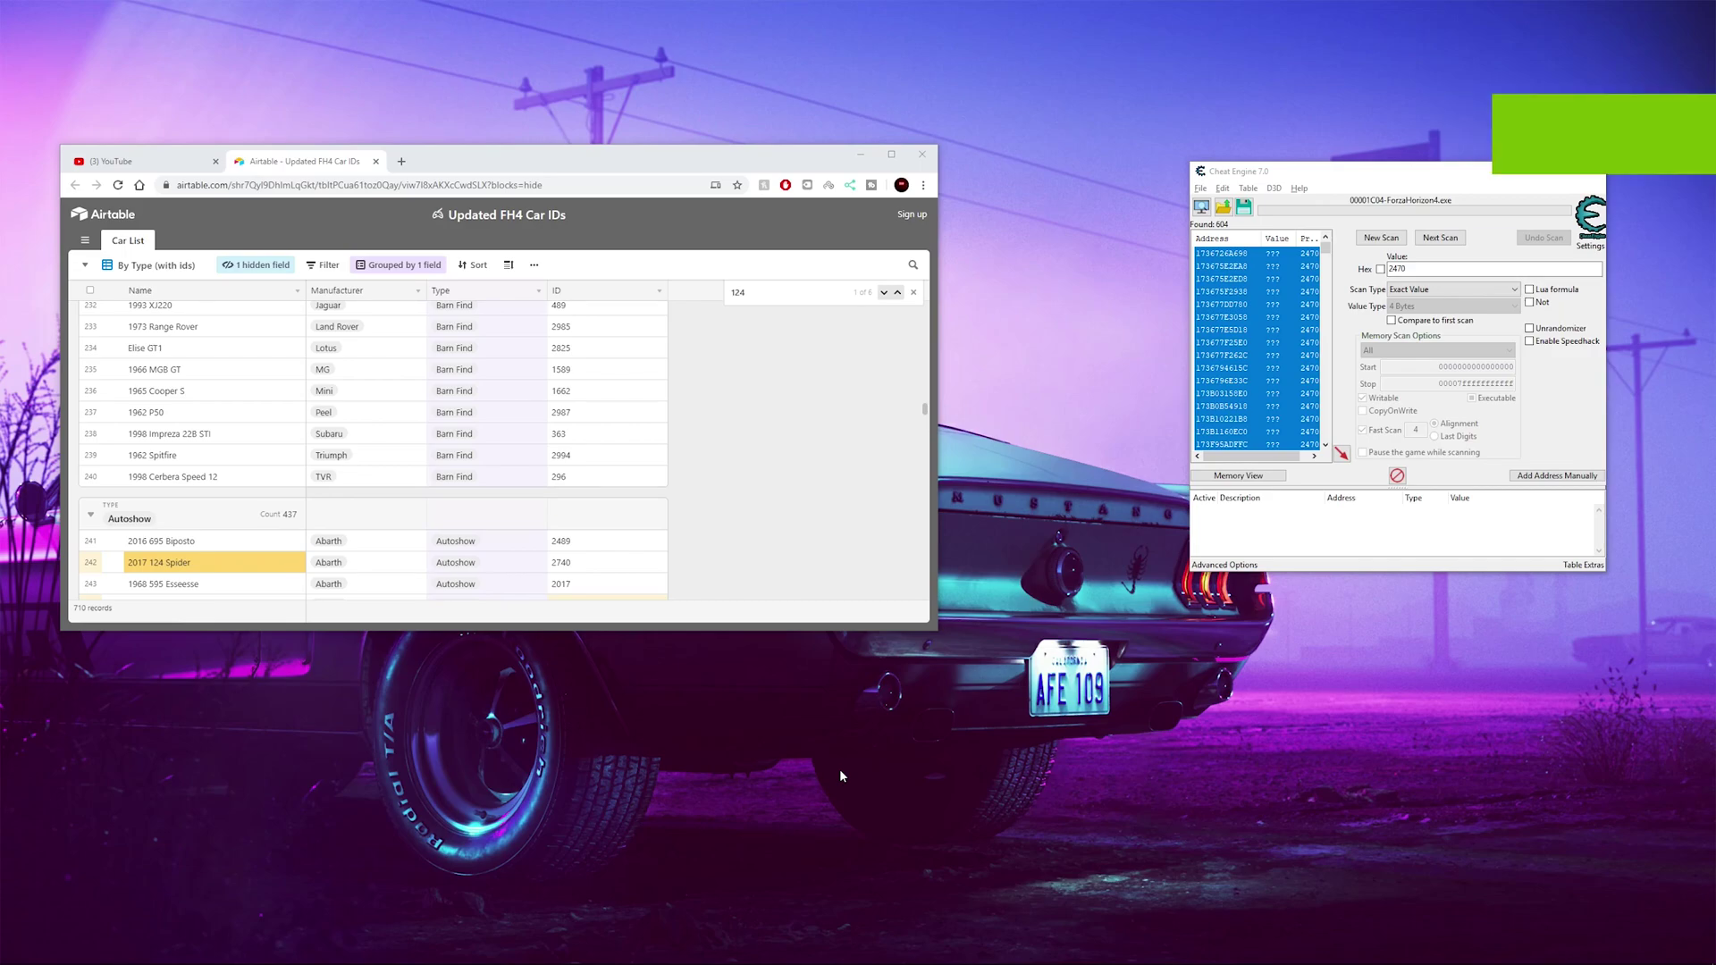
# Step: Scroll the Airtable car ID list up to the Car Pass rows and nudge Cheat Engine up-left
pyautogui.scroll(5, 630, 487)
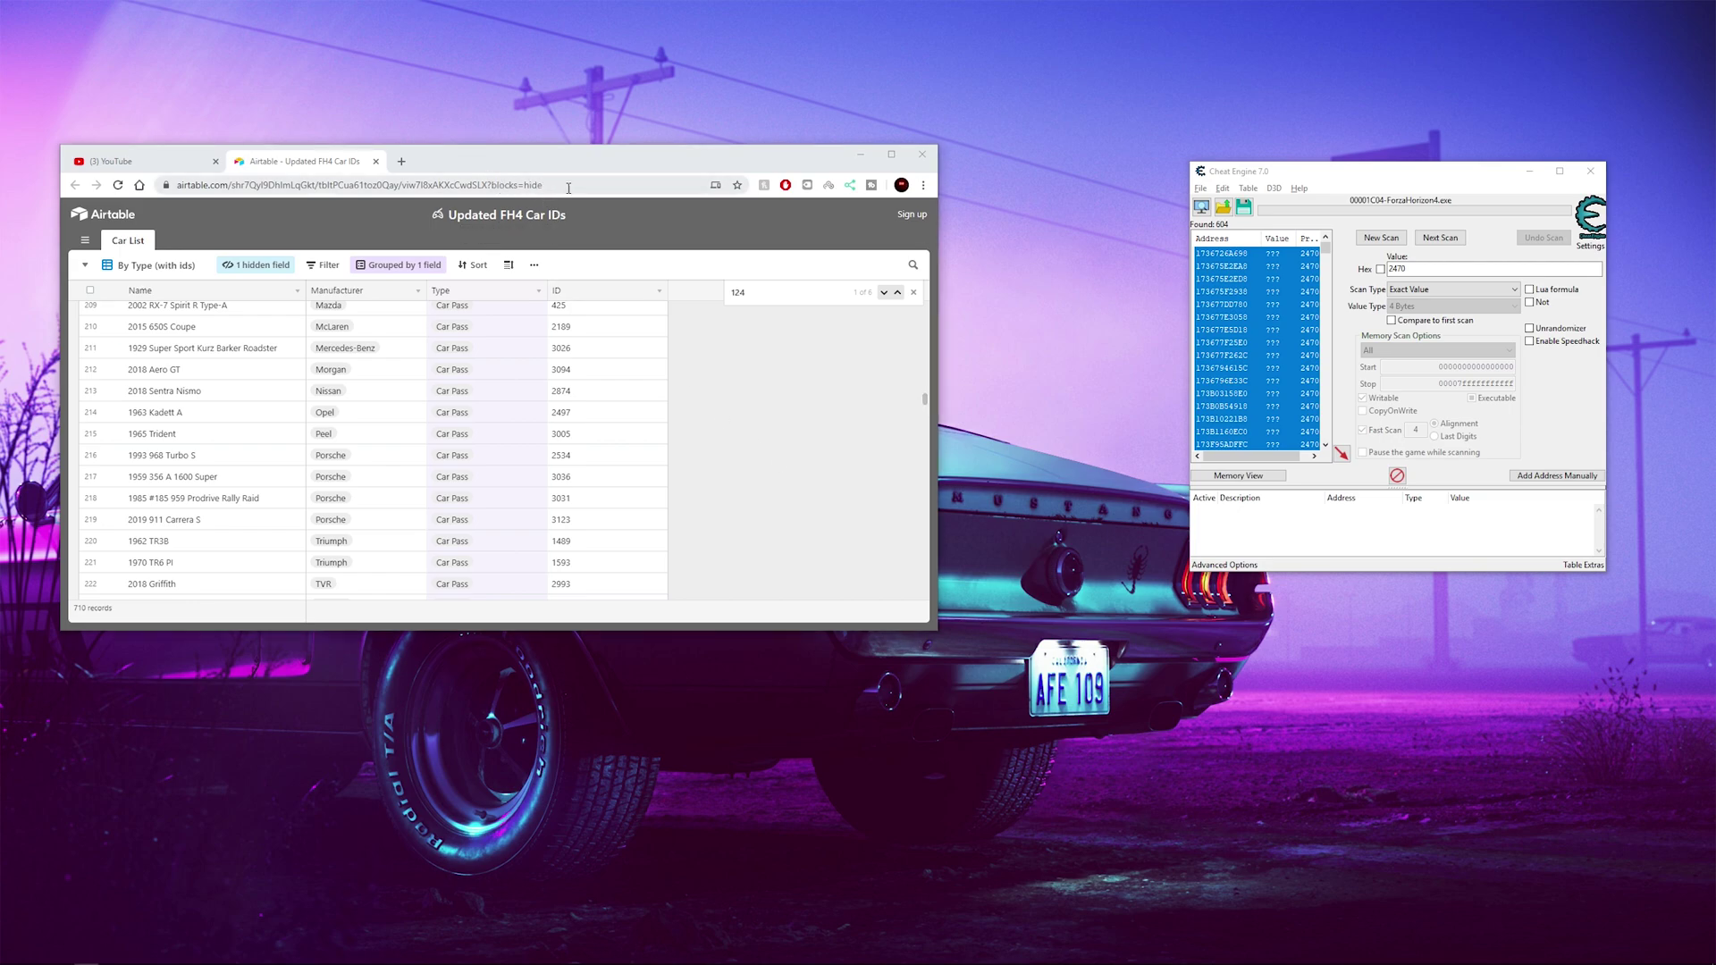
pyautogui.click(539, 185)
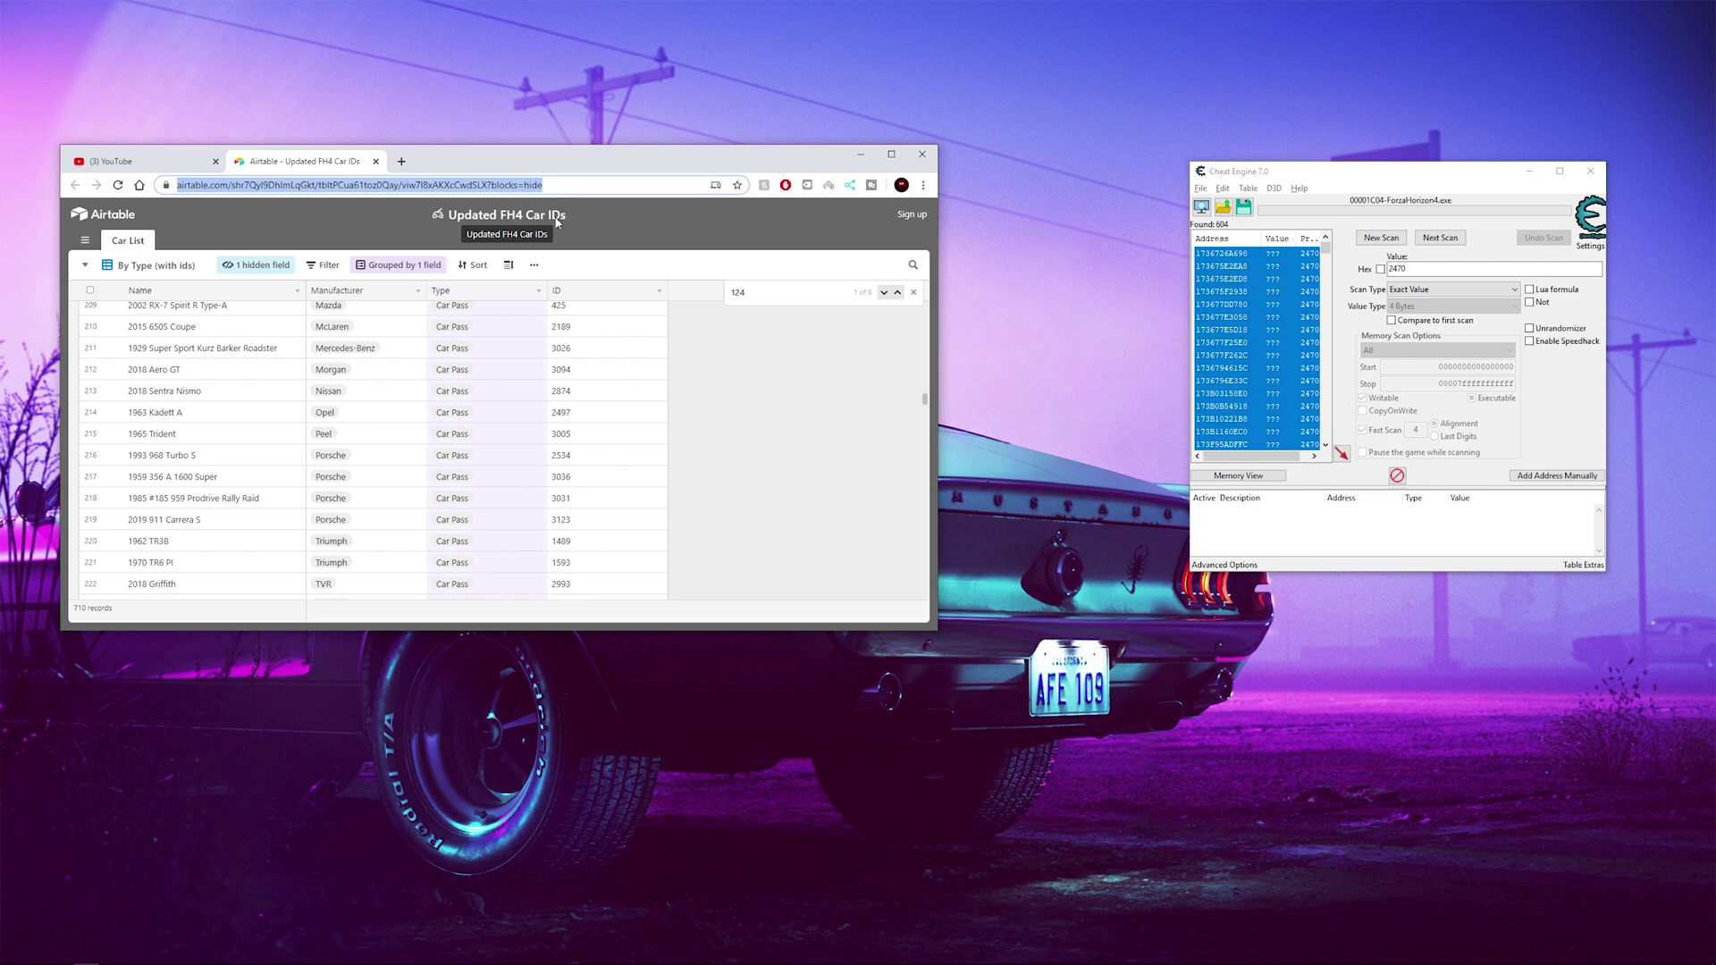
pyautogui.moveTo(1401, 173)
pyautogui.mouseDown()
pyautogui.moveTo(1416, 168)
pyautogui.moveTo(1383, 164)
pyautogui.moveTo(1377, 198)
pyautogui.mouseUp()
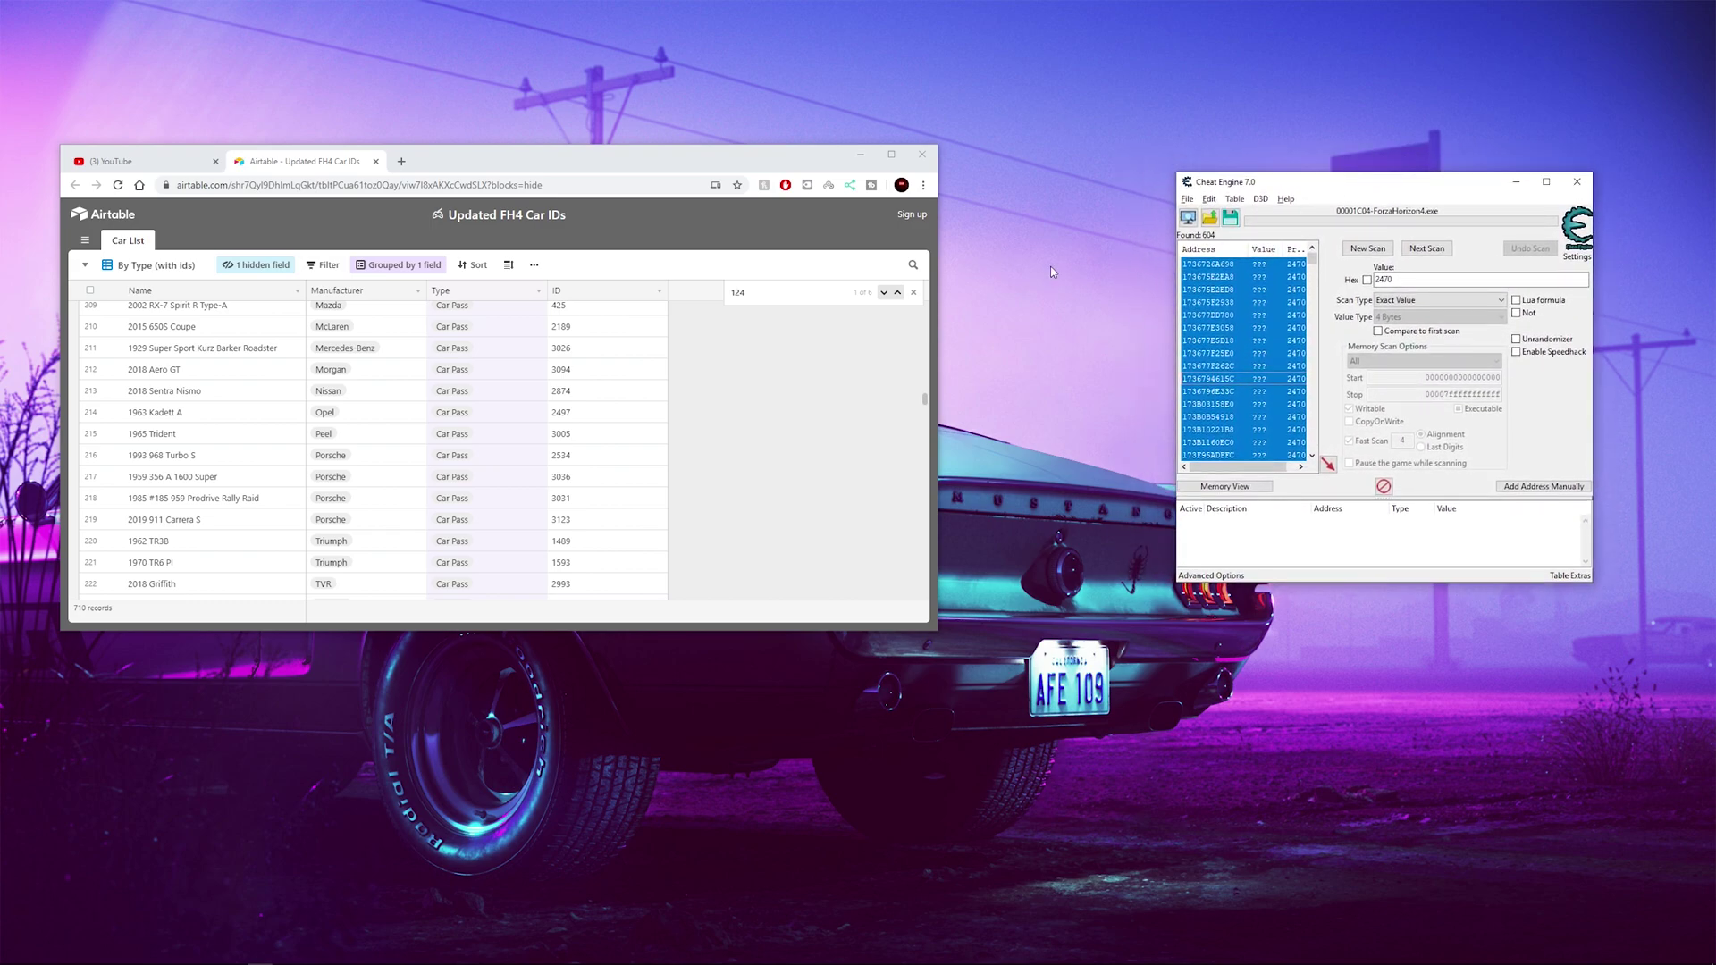
# Step: In Forza Horizon 4, show the Autoshow's full Buy Car list starting at Abarth, then return to the desktop
pyautogui.hotkey('alt', 'Tab')
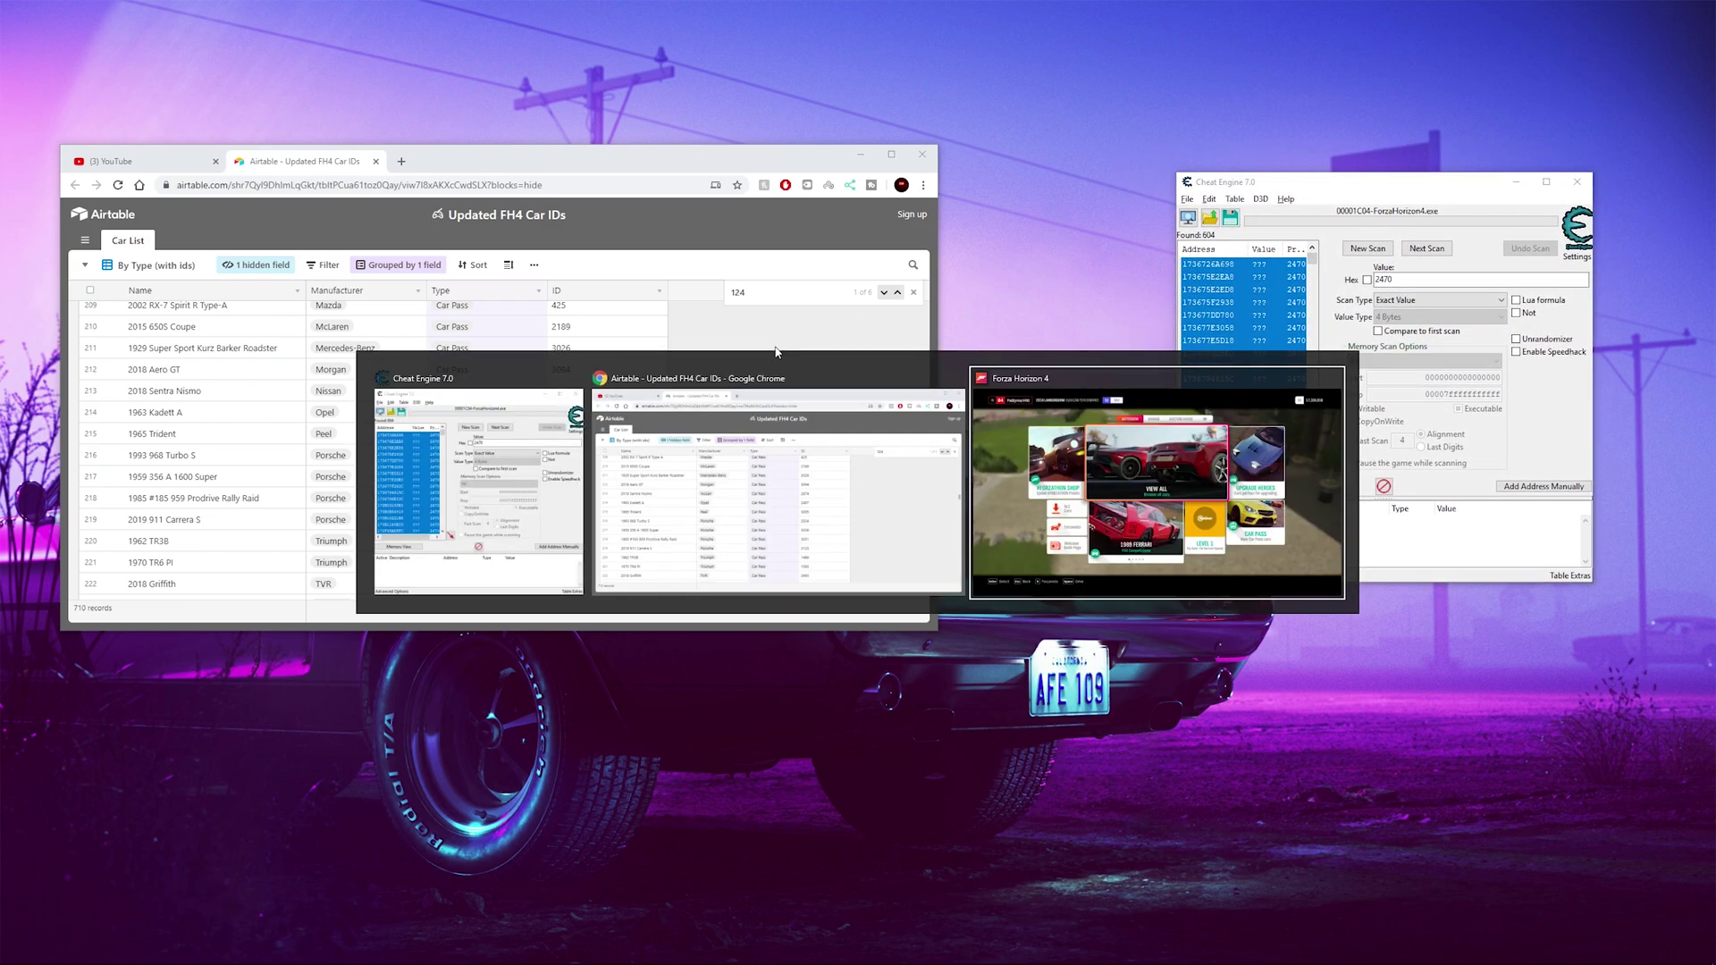
pyautogui.click(996, 449)
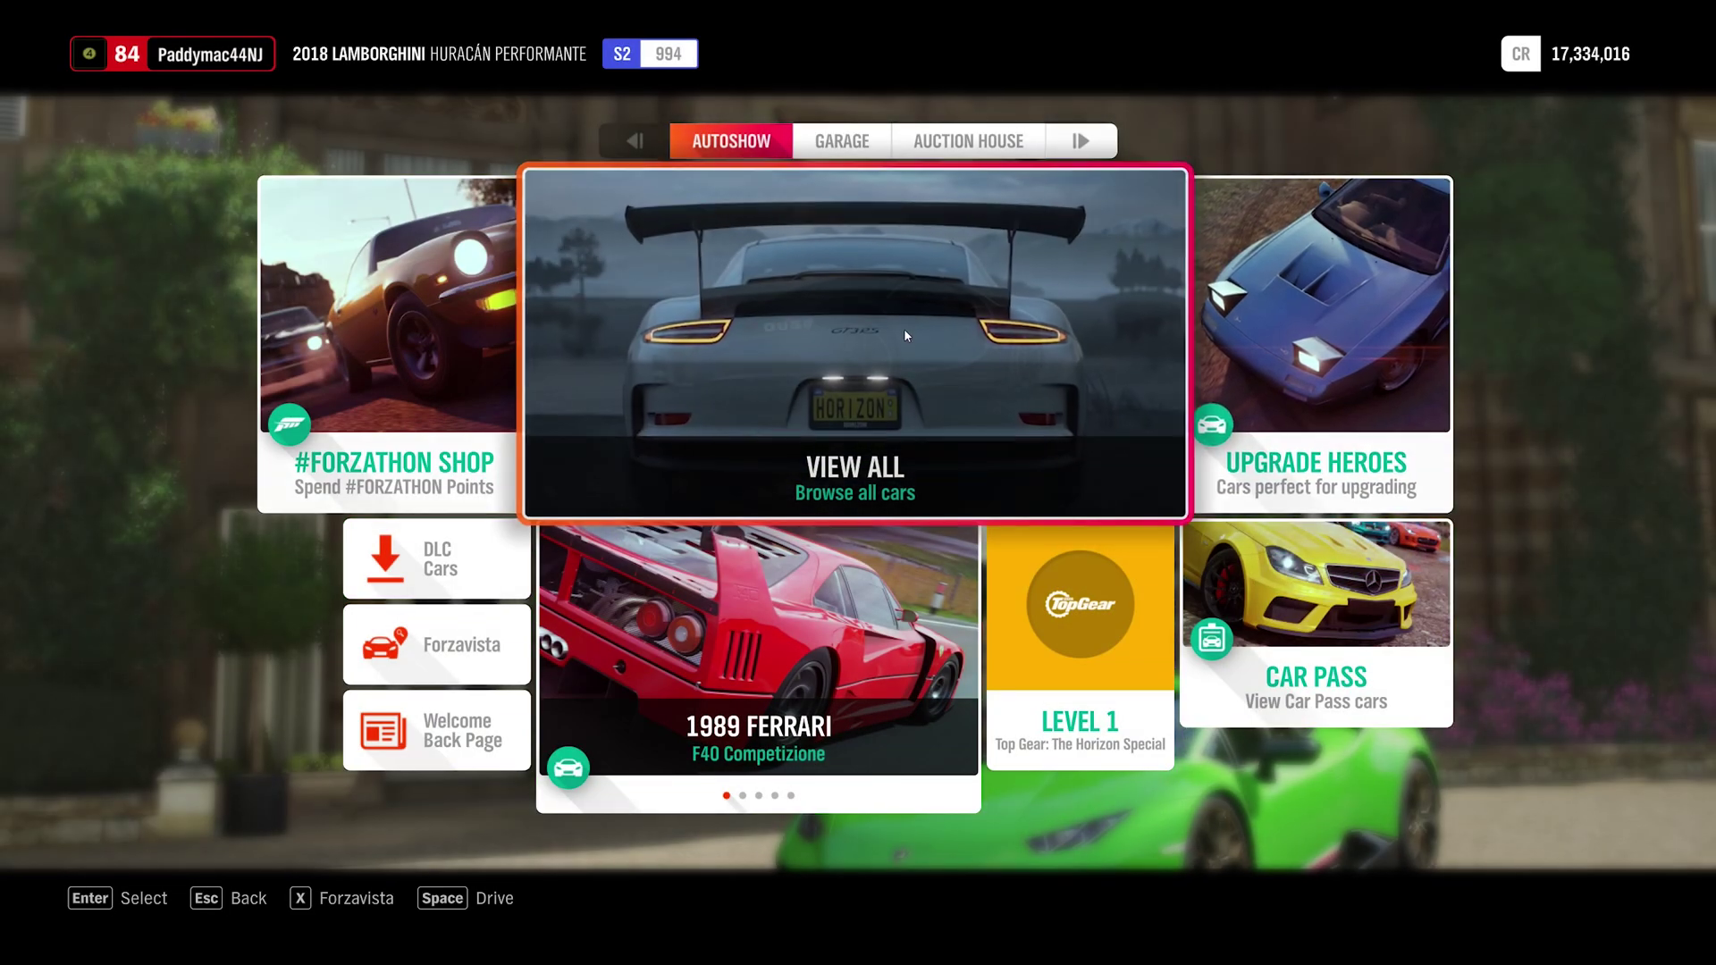
pyautogui.click(903, 331)
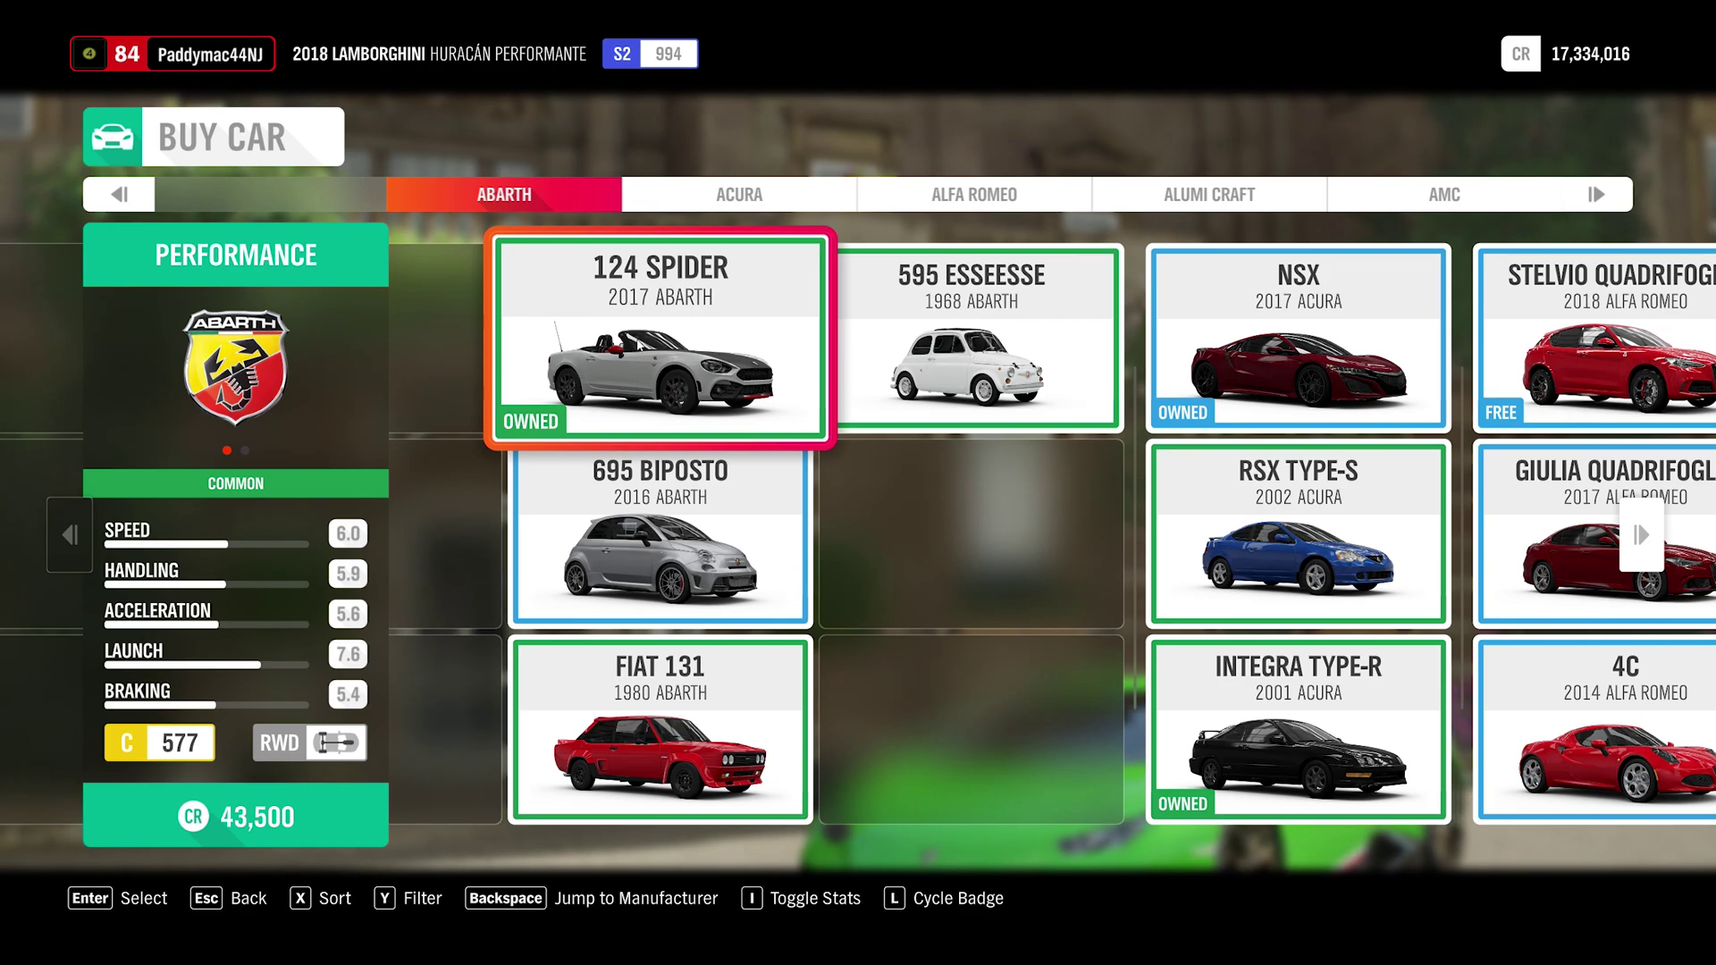
pyautogui.hotkey('alt', 'Tab')
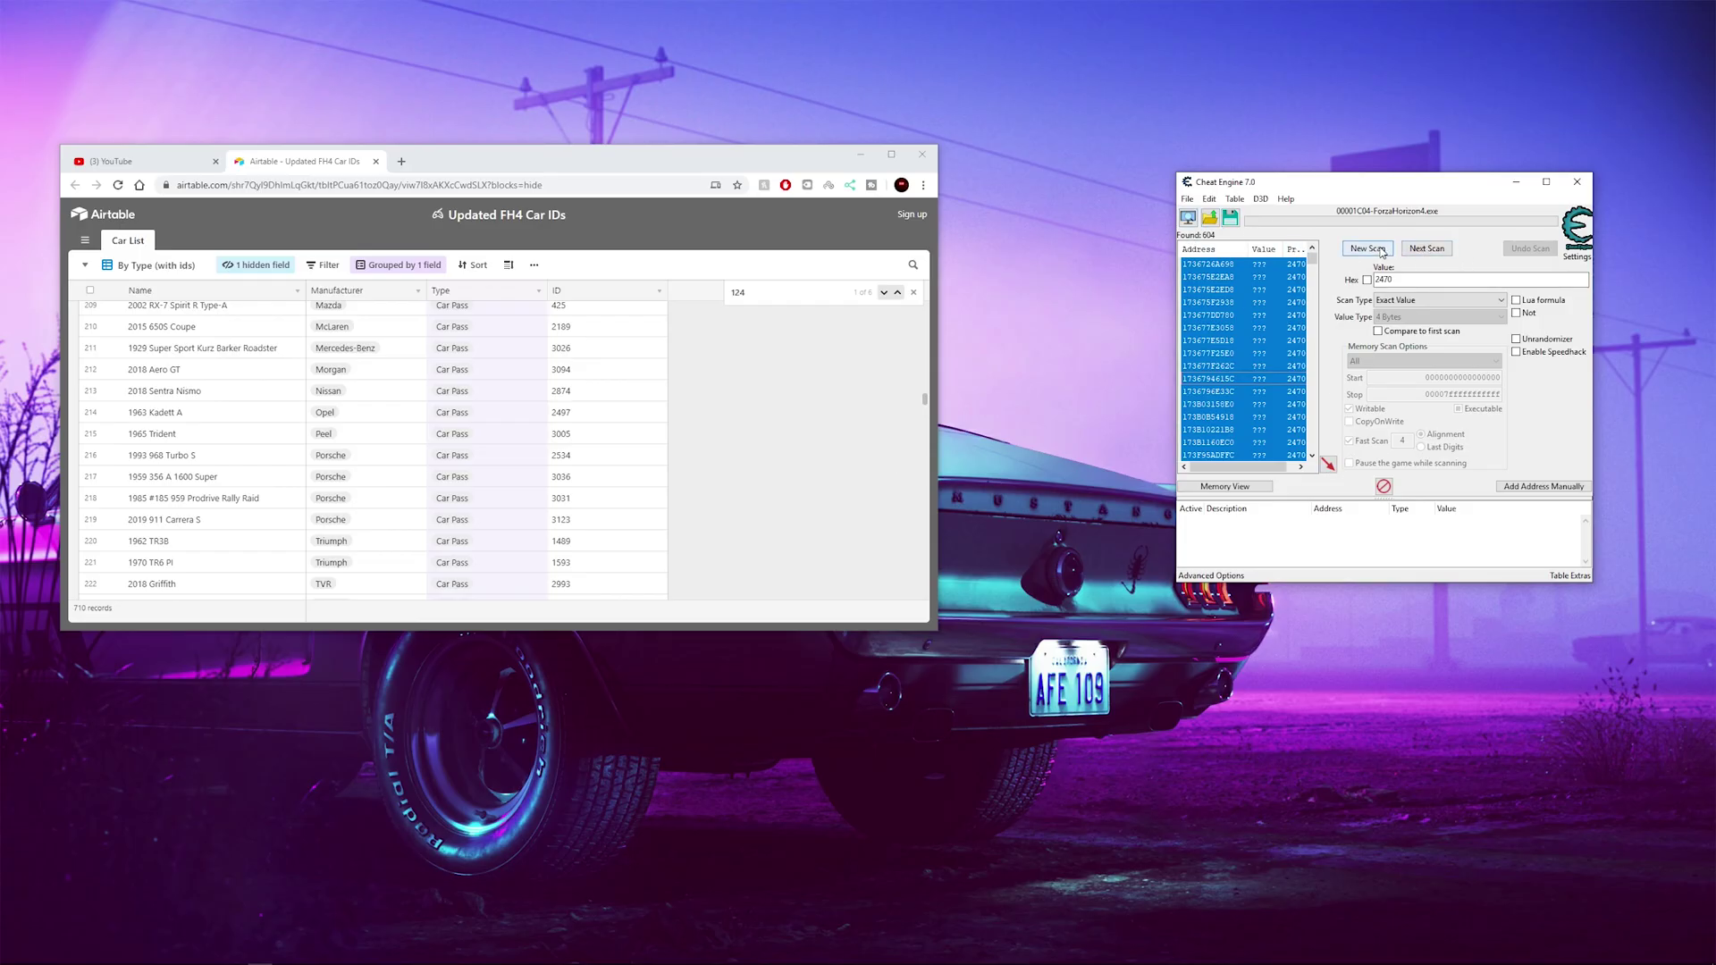
# Step: Clear the old scan, filter the process list for 'forza' and attach to ForzaHorizon4.exe
pyautogui.click(1381, 252)
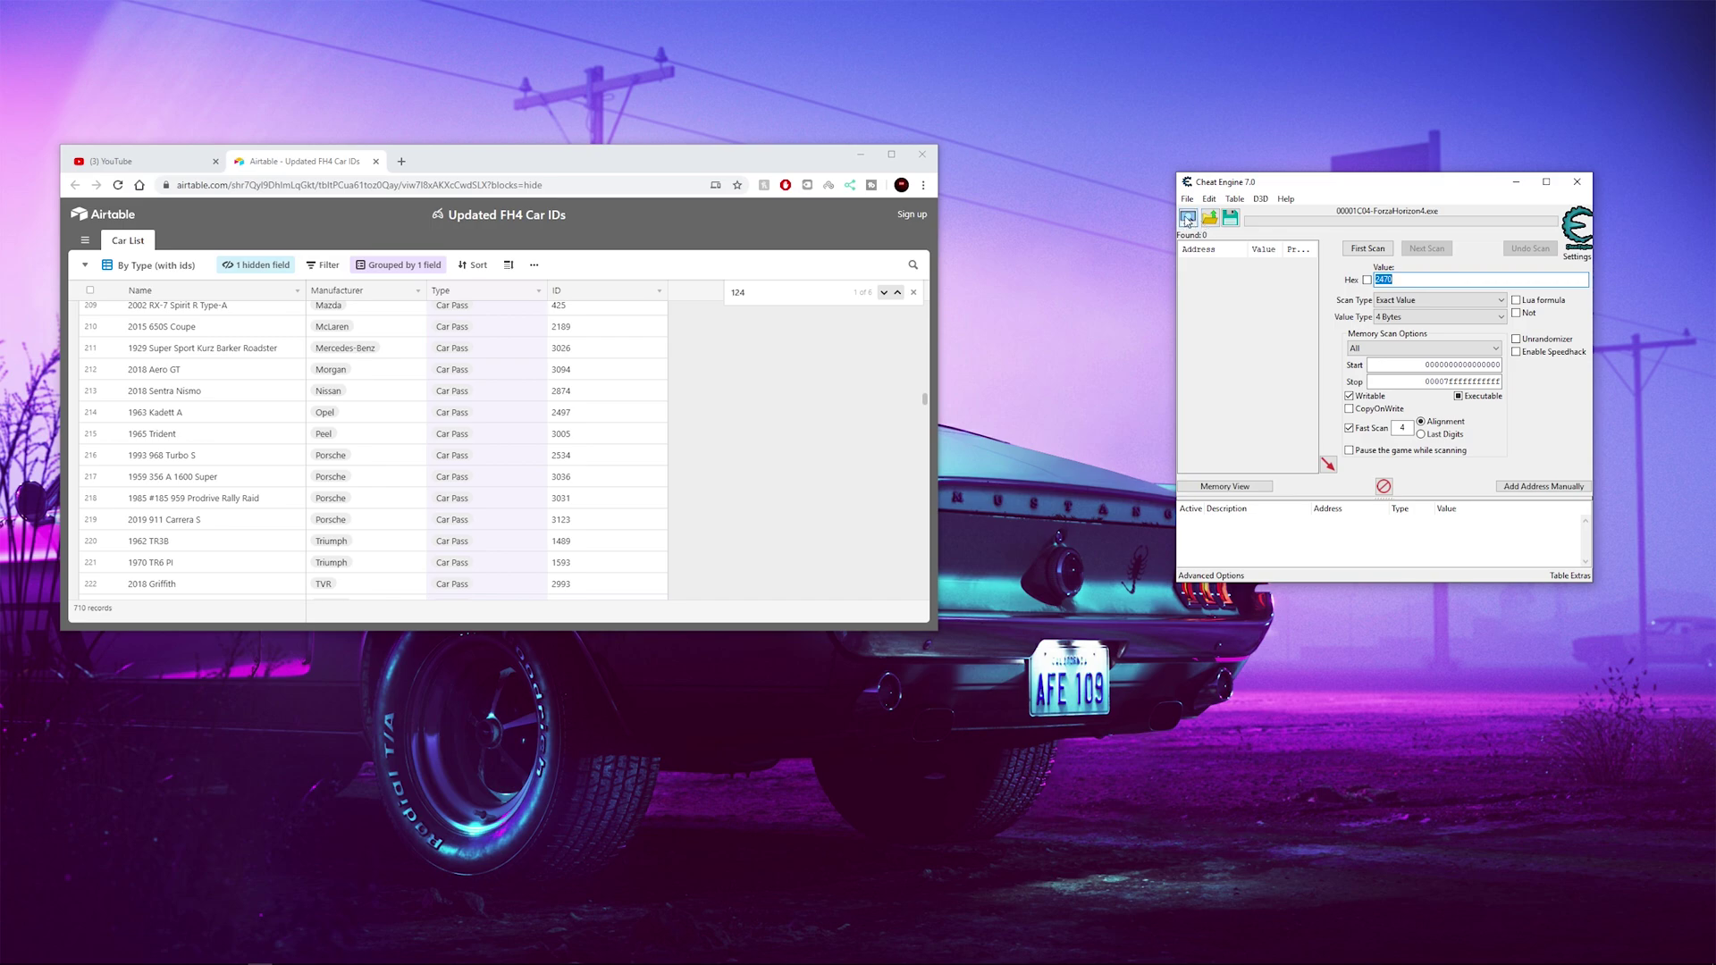
pyautogui.click(1187, 220)
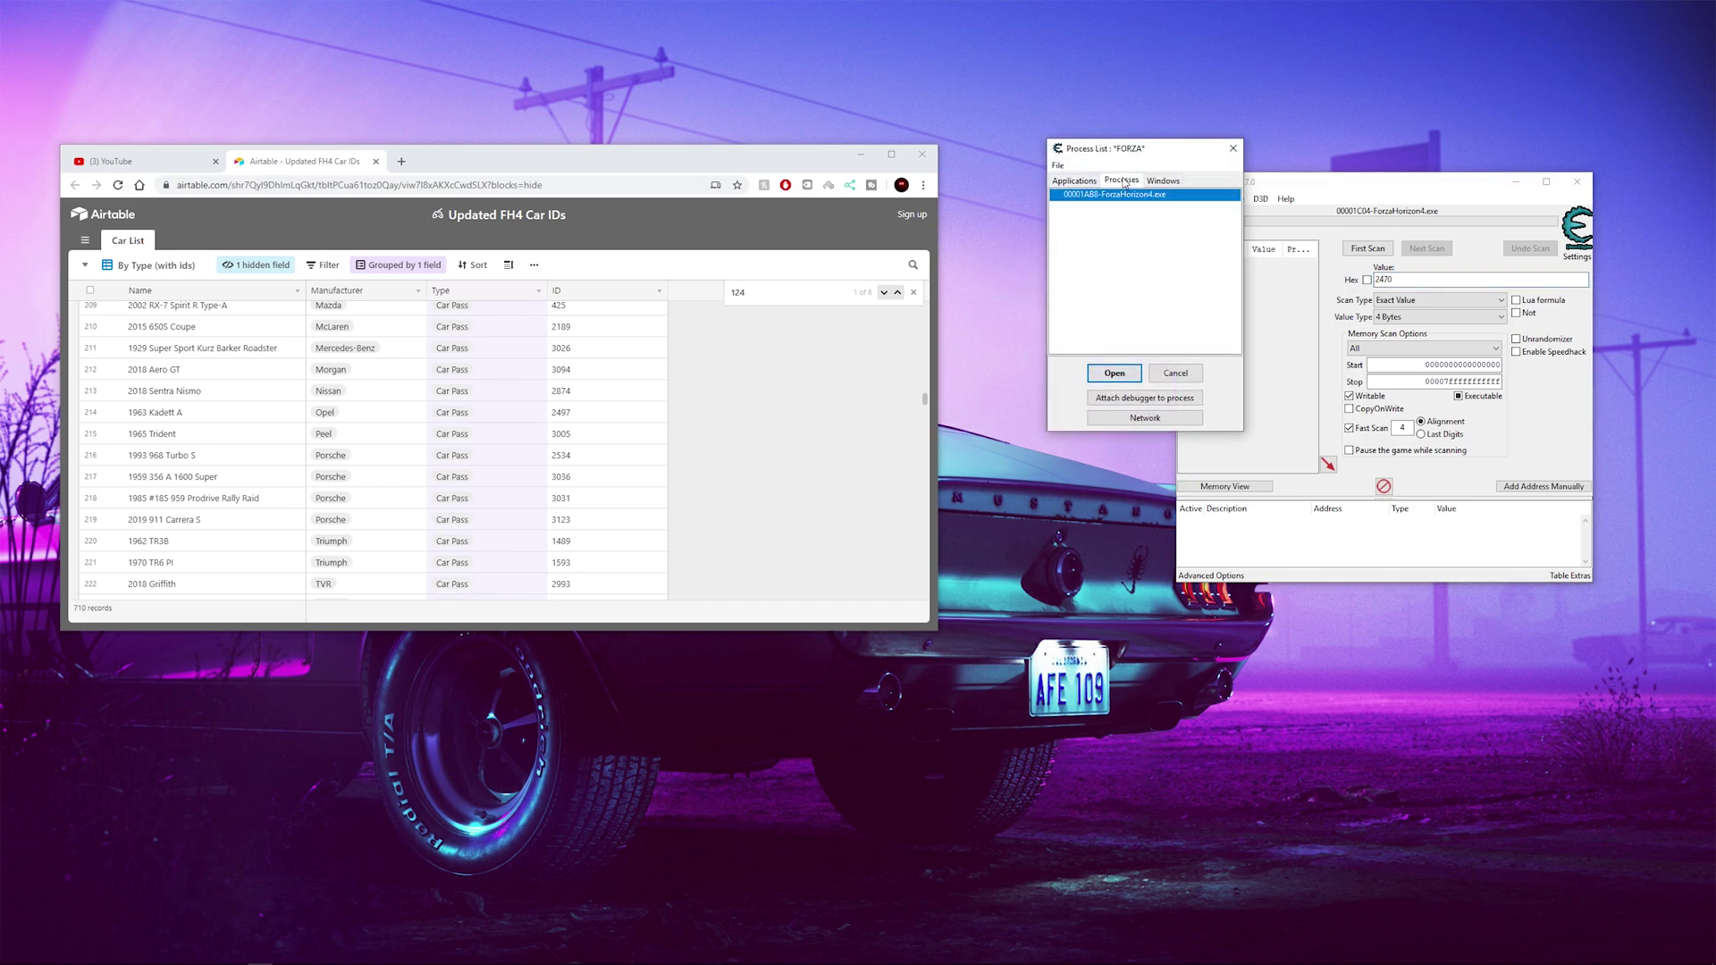
pyautogui.click(1173, 372)
pyautogui.click(1188, 218)
pyautogui.write('d')
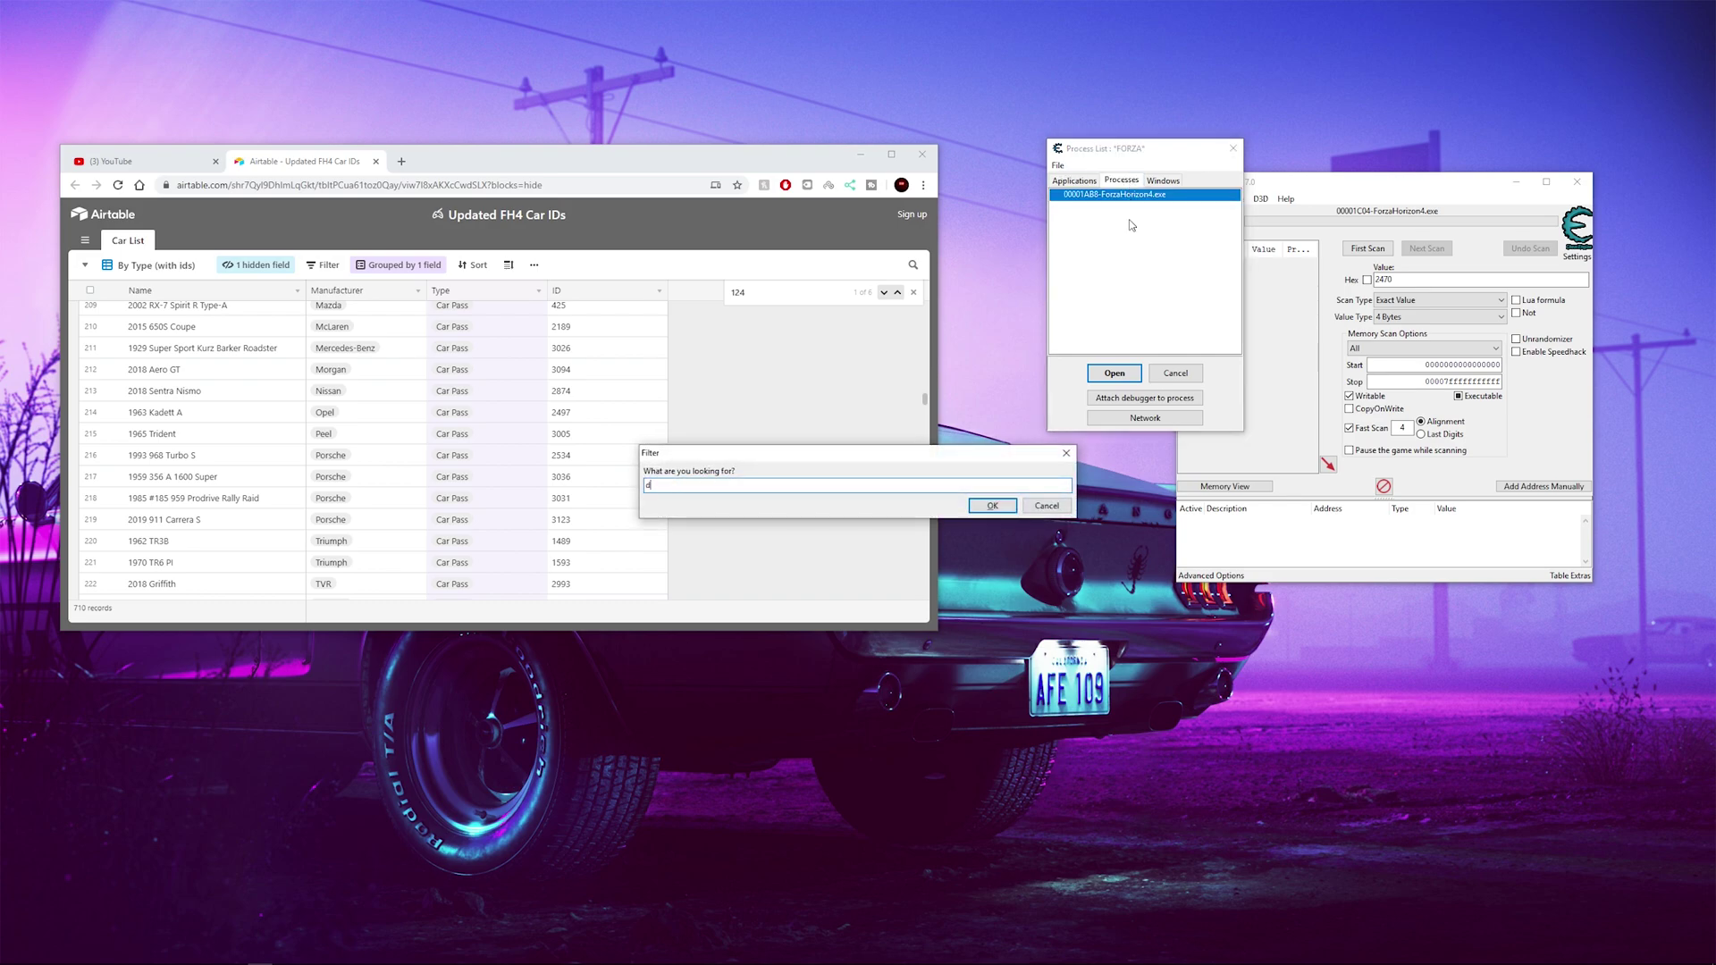
pyautogui.write('za')
pyautogui.press('Return')
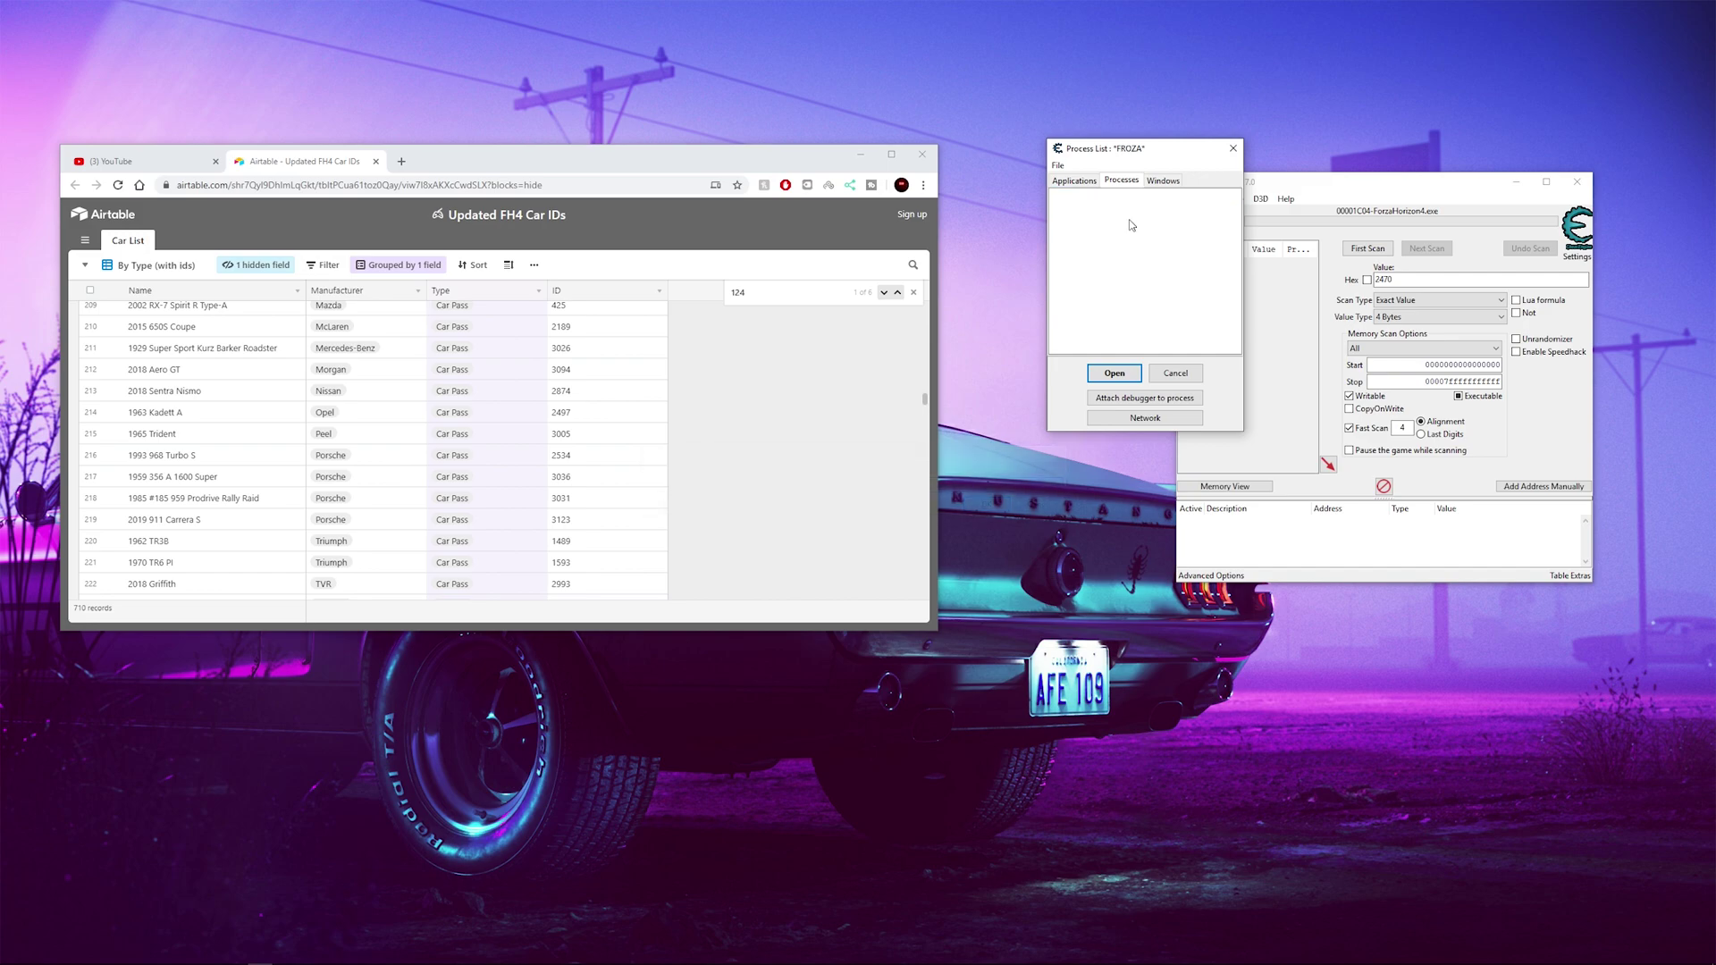
pyautogui.hotkey('ctrl', 'f')
pyautogui.write('forz')
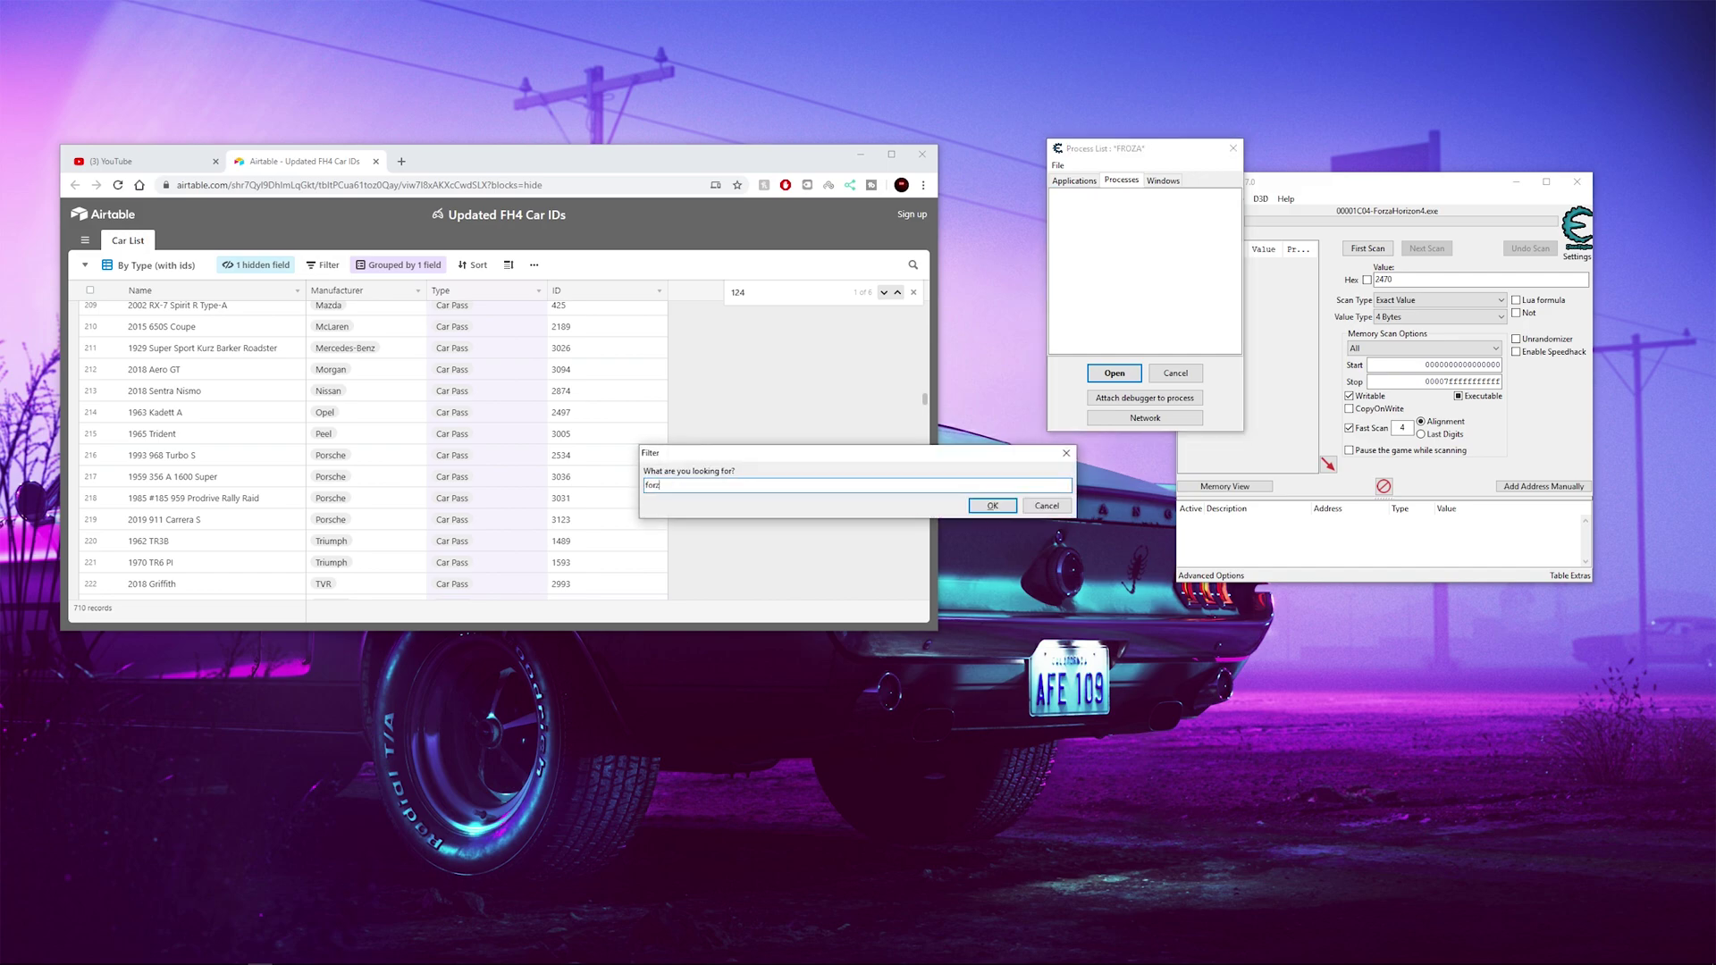
pyautogui.write('a')
pyautogui.press('Return')
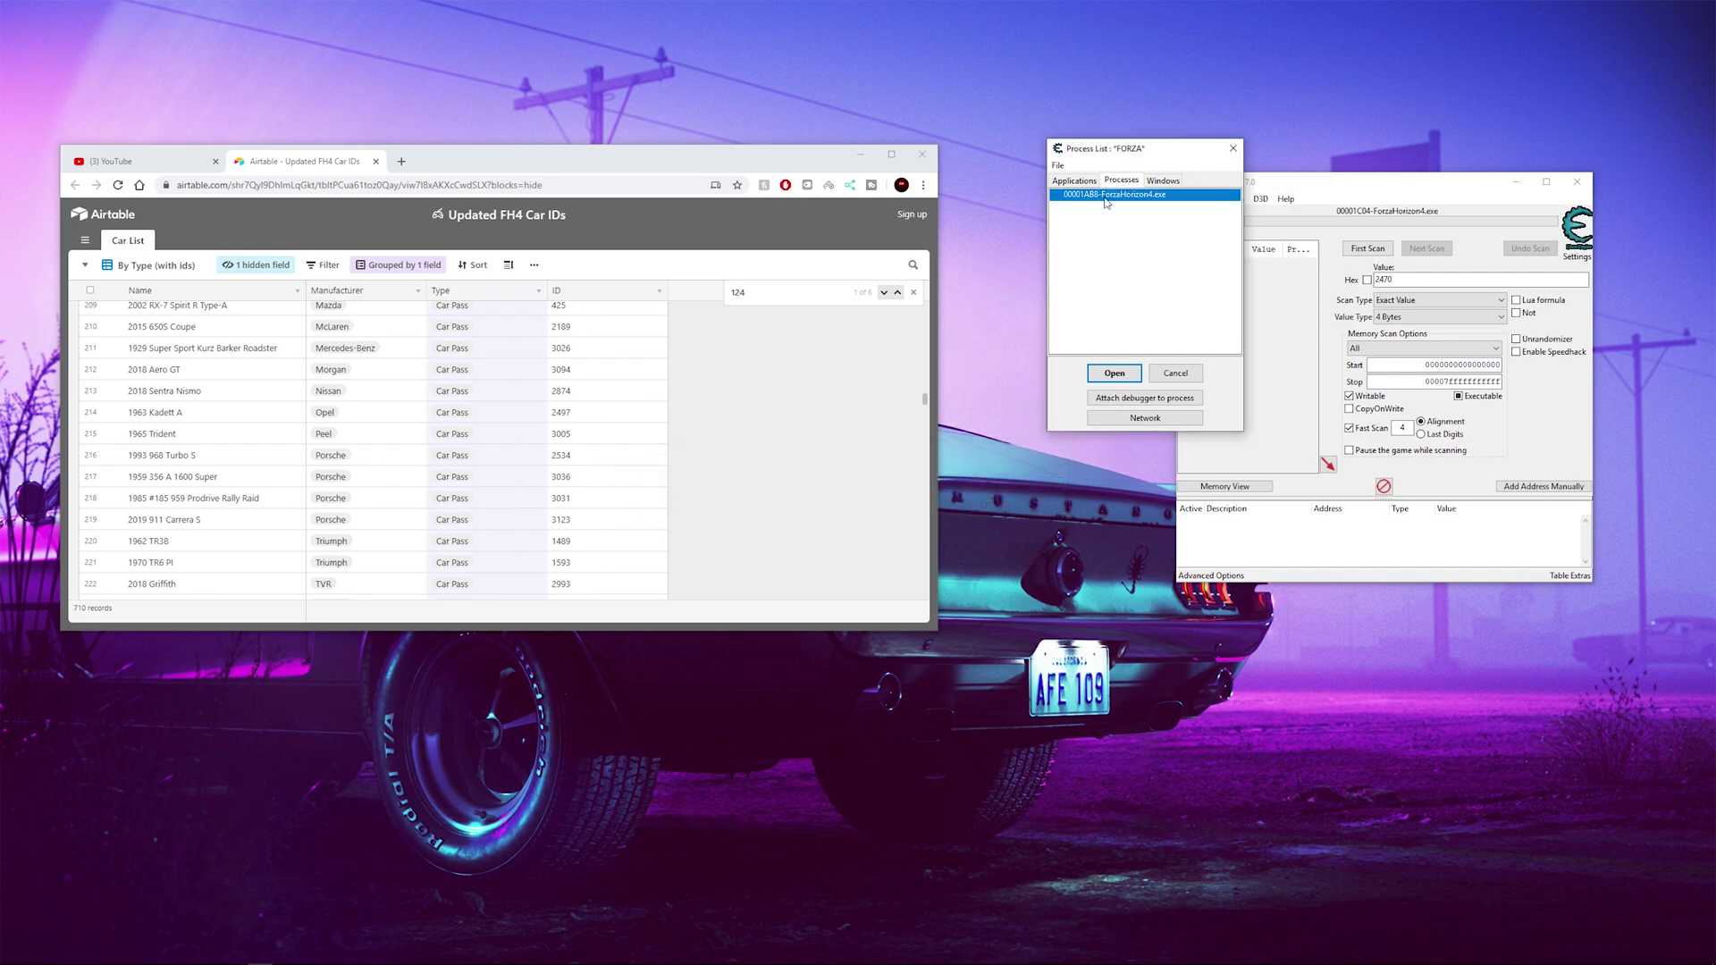
pyautogui.click(1112, 375)
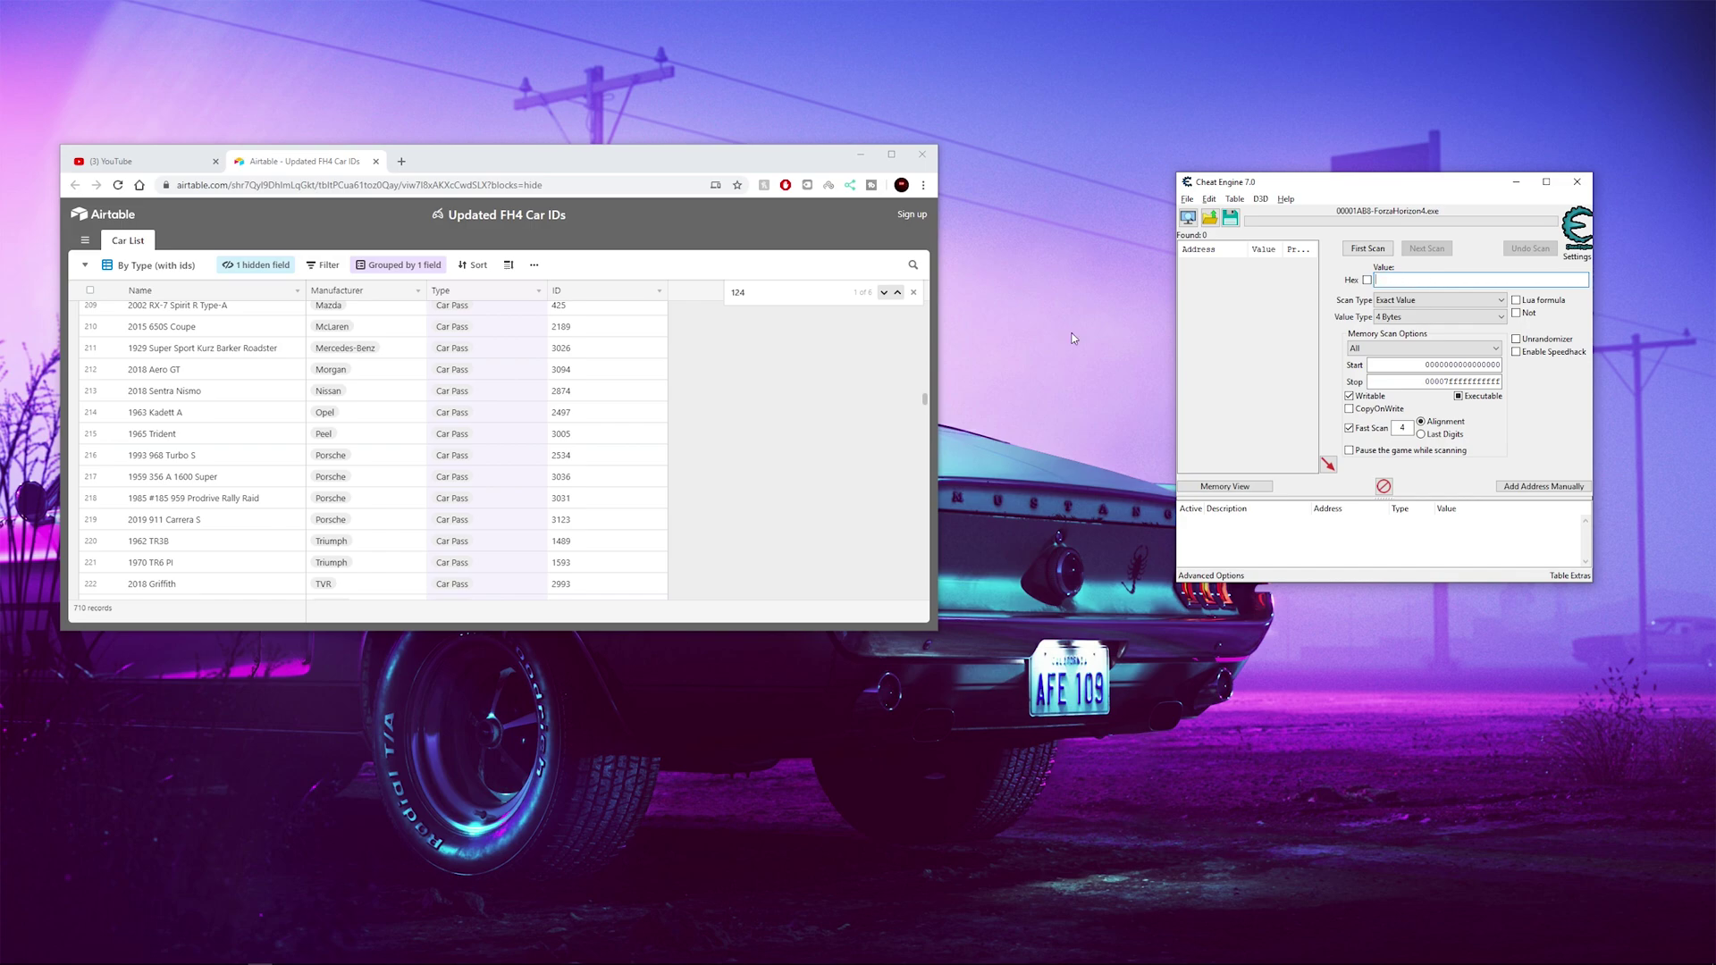
# Step: Run a first scan of the game's memory for the 4-byte value 2740, returning 505 results
pyautogui.hotkey('alt', 'Tab')
pyautogui.hotkey('alt', 'Tab')
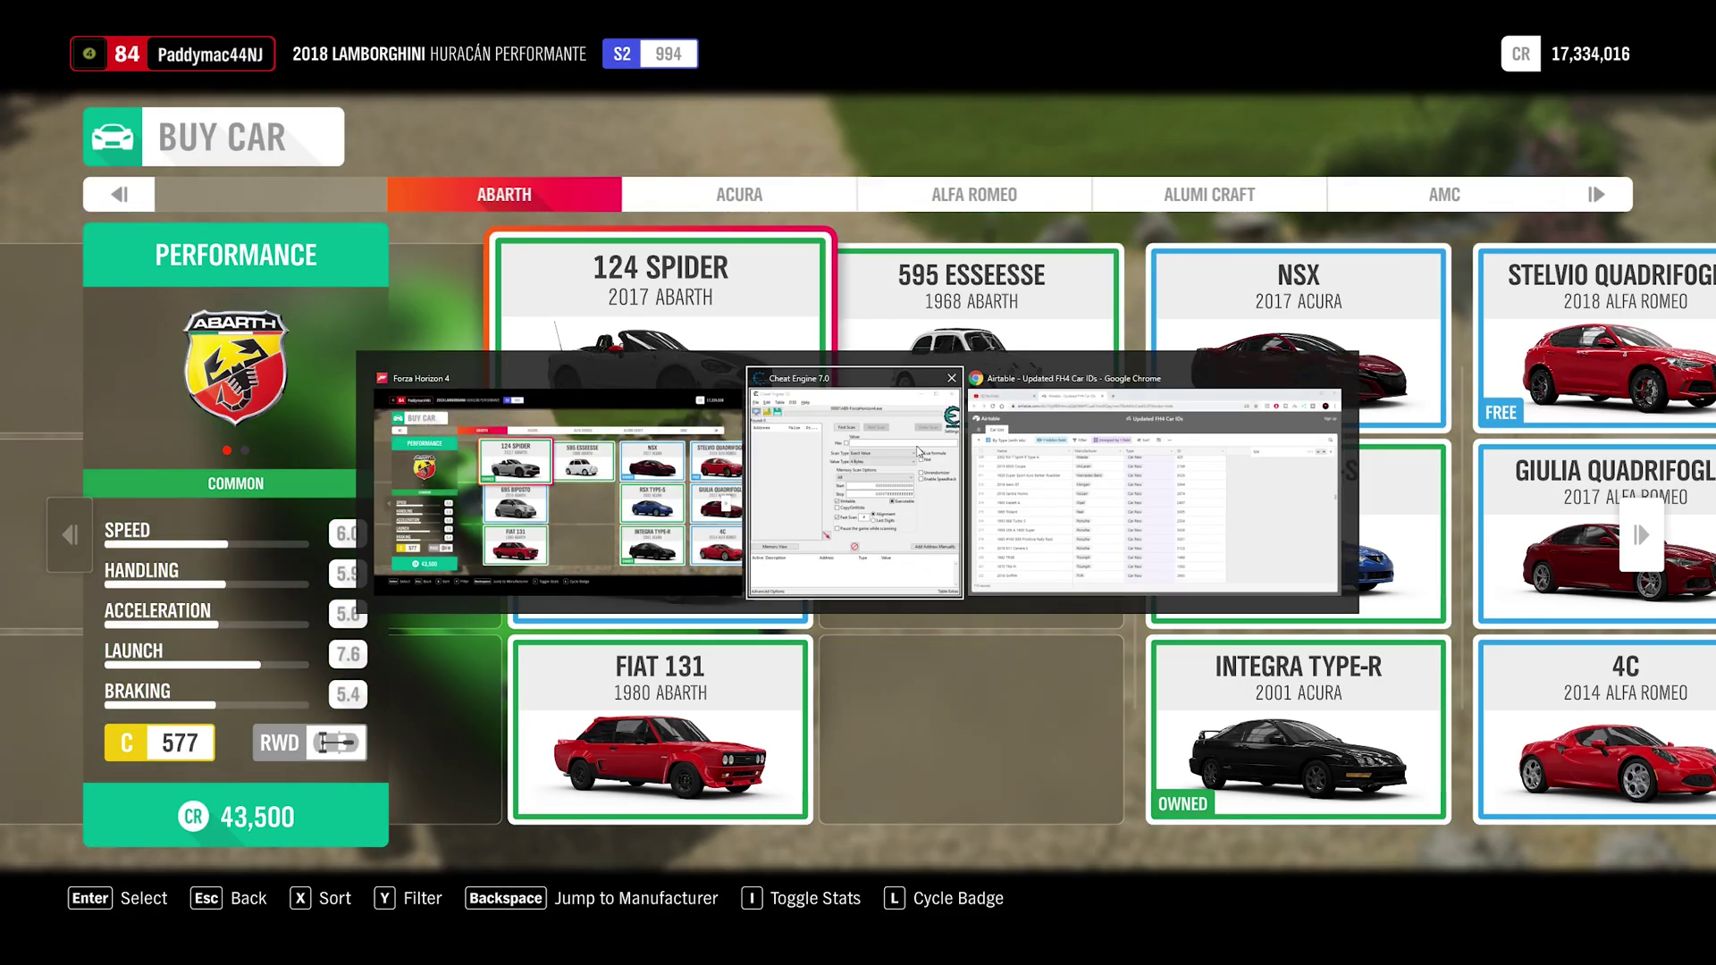
pyautogui.hotkey('alt', 'Tab')
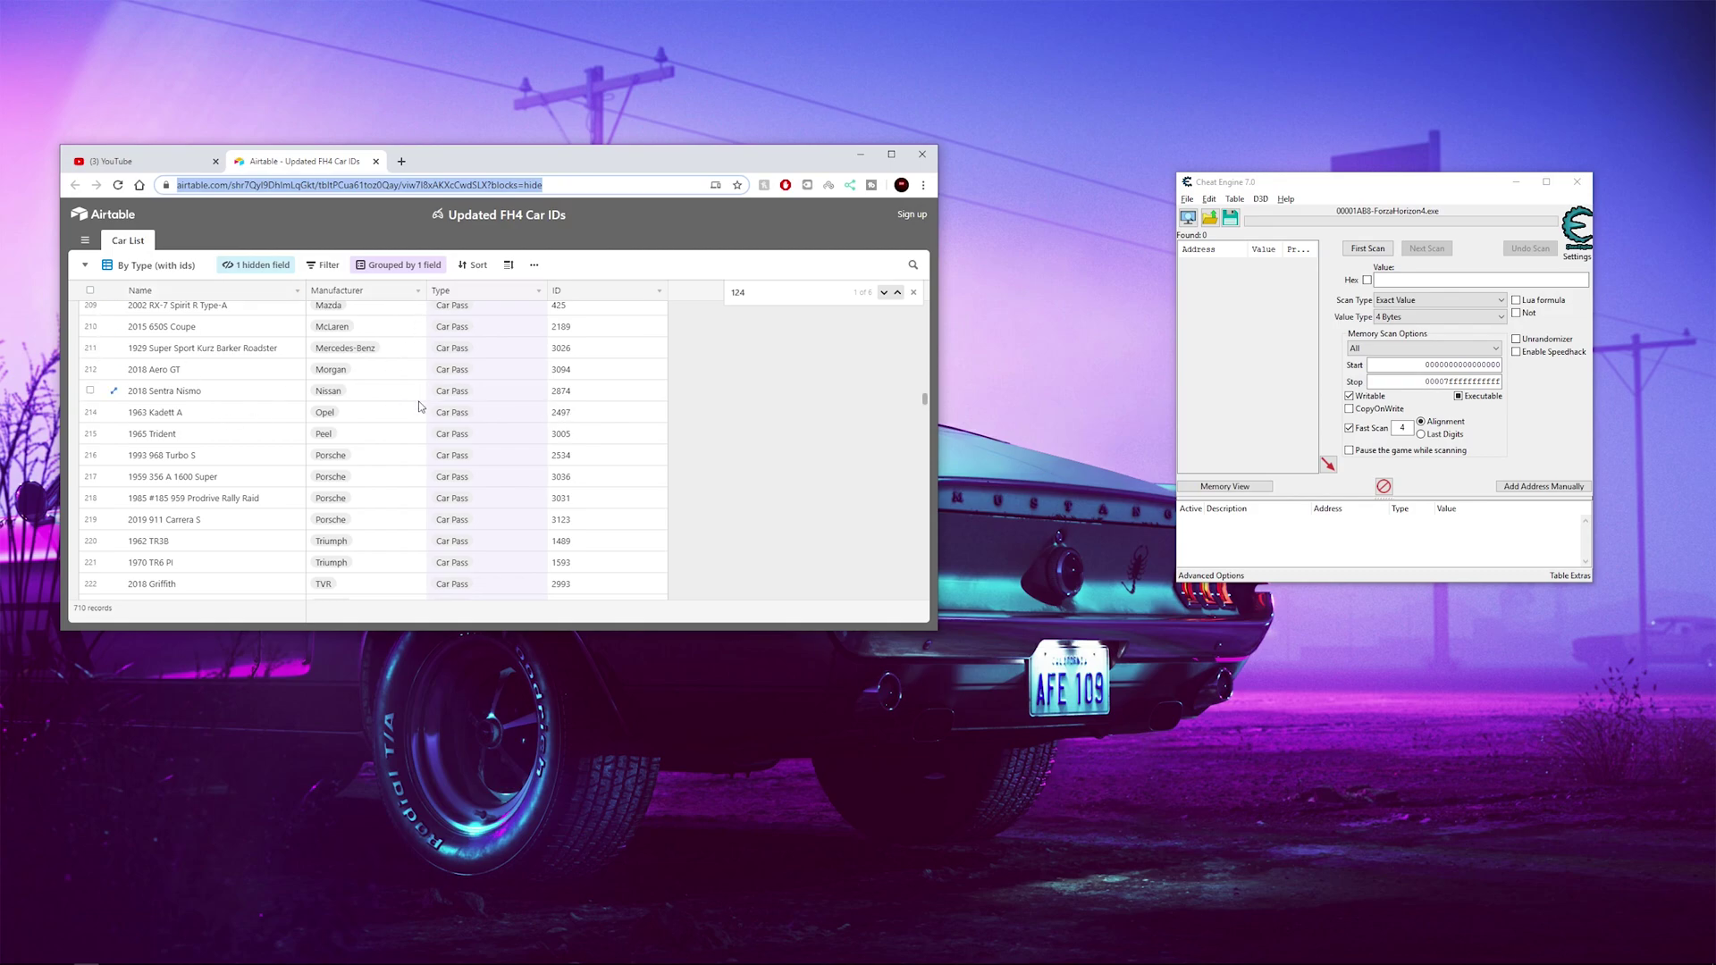
pyautogui.click(1400, 278)
pyautogui.write('2874')
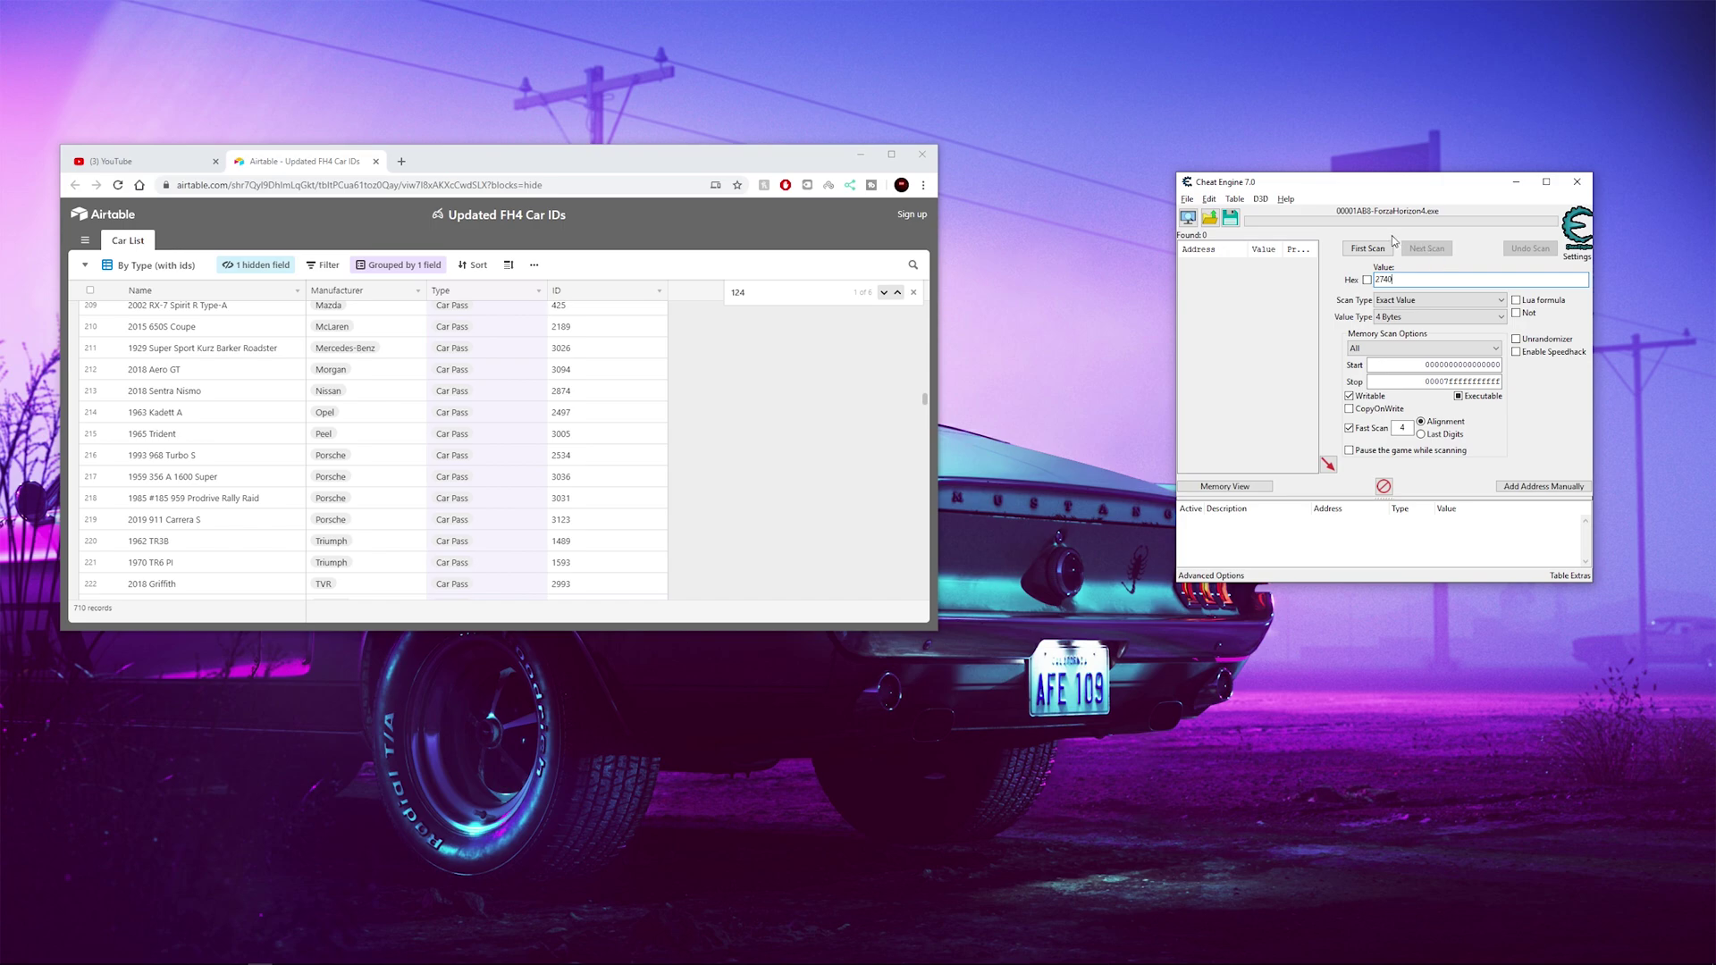
pyautogui.click(1381, 249)
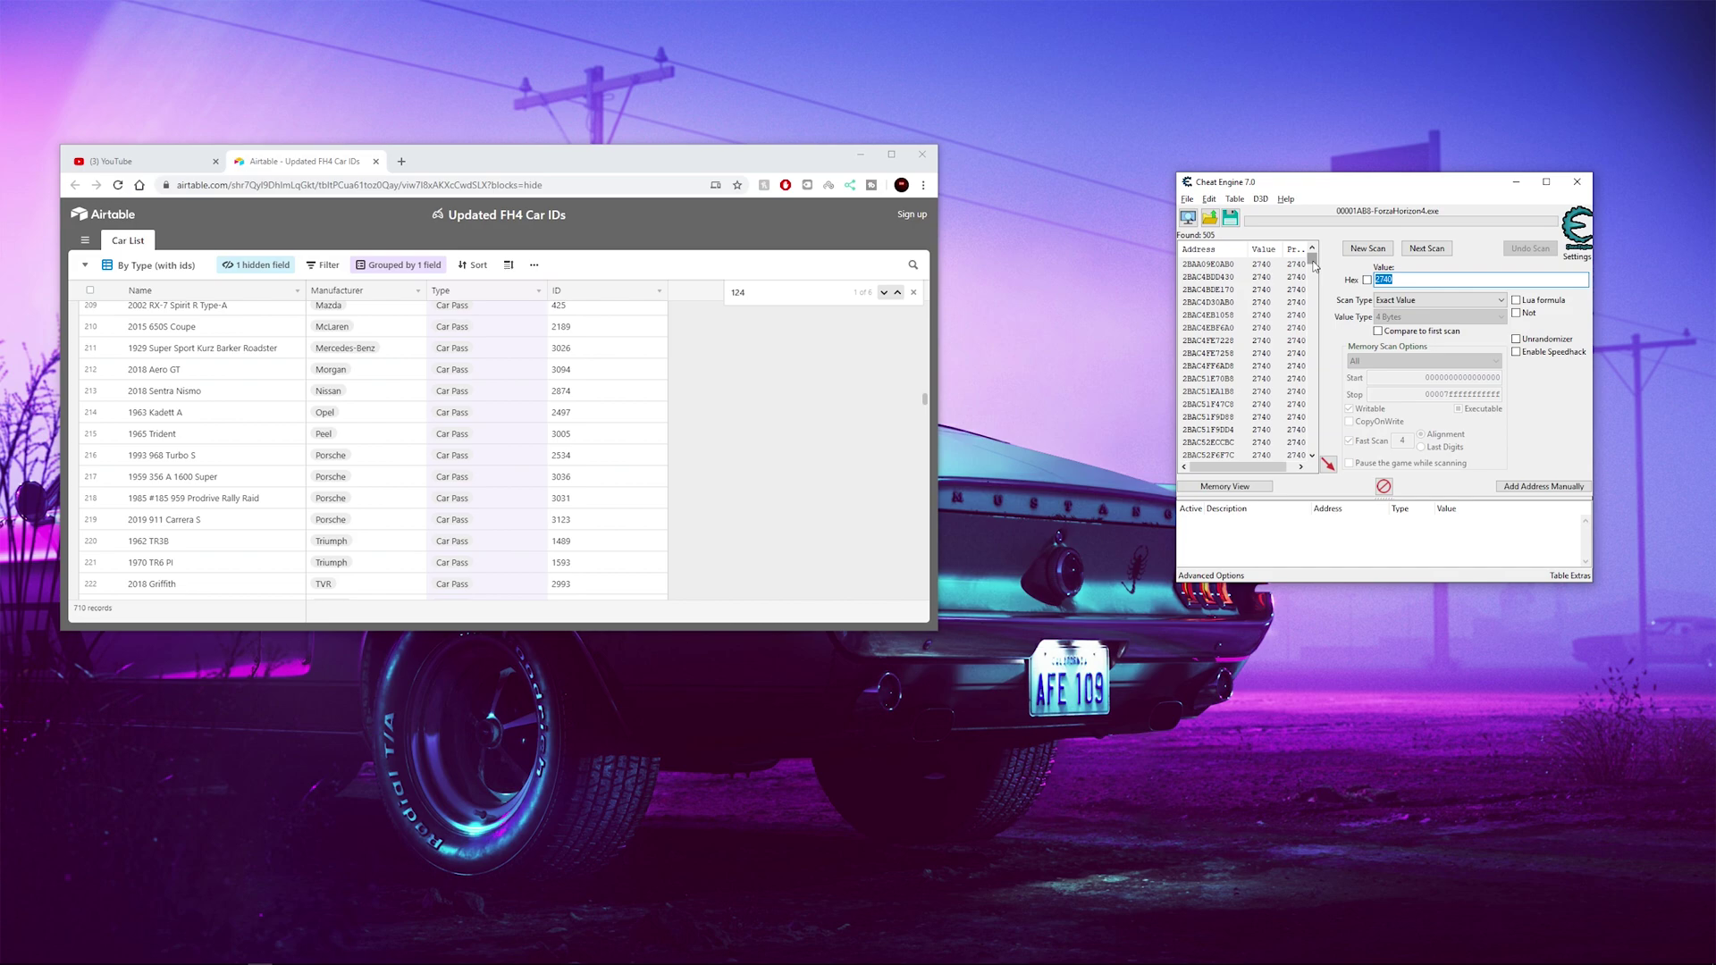
# Step: Select all 505 matching addresses in the results list
pyautogui.moveTo(1314, 265); pyautogui.dragTo(1313, 449)
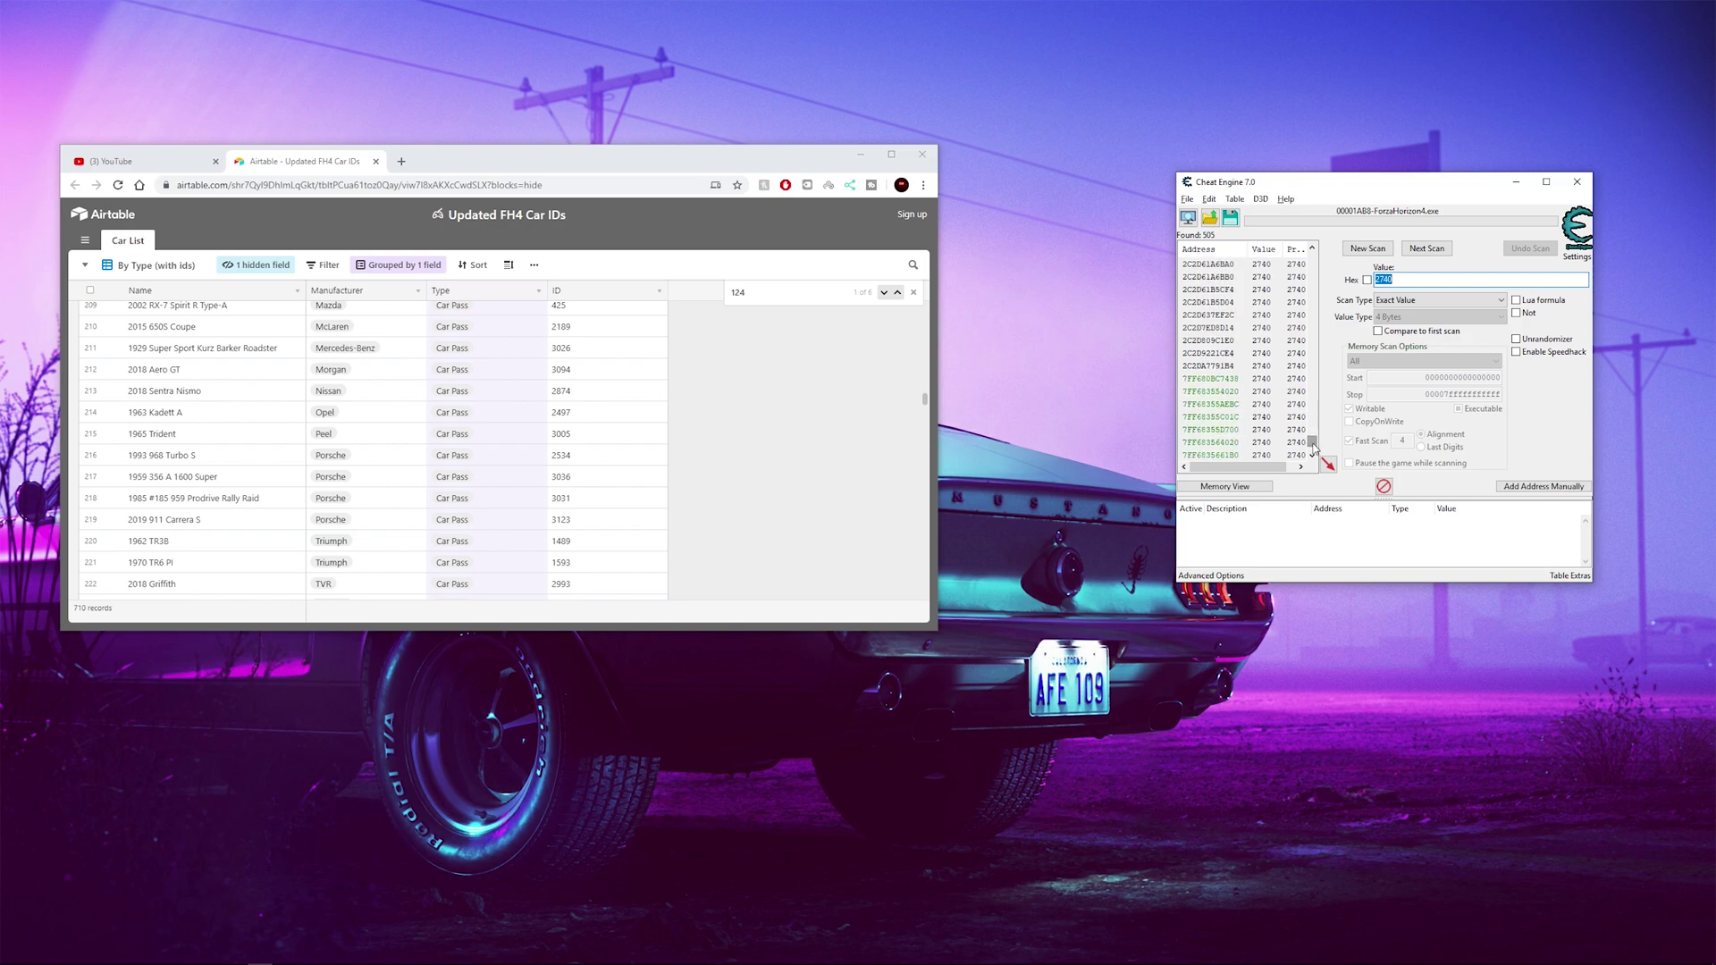
pyautogui.click(1224, 369)
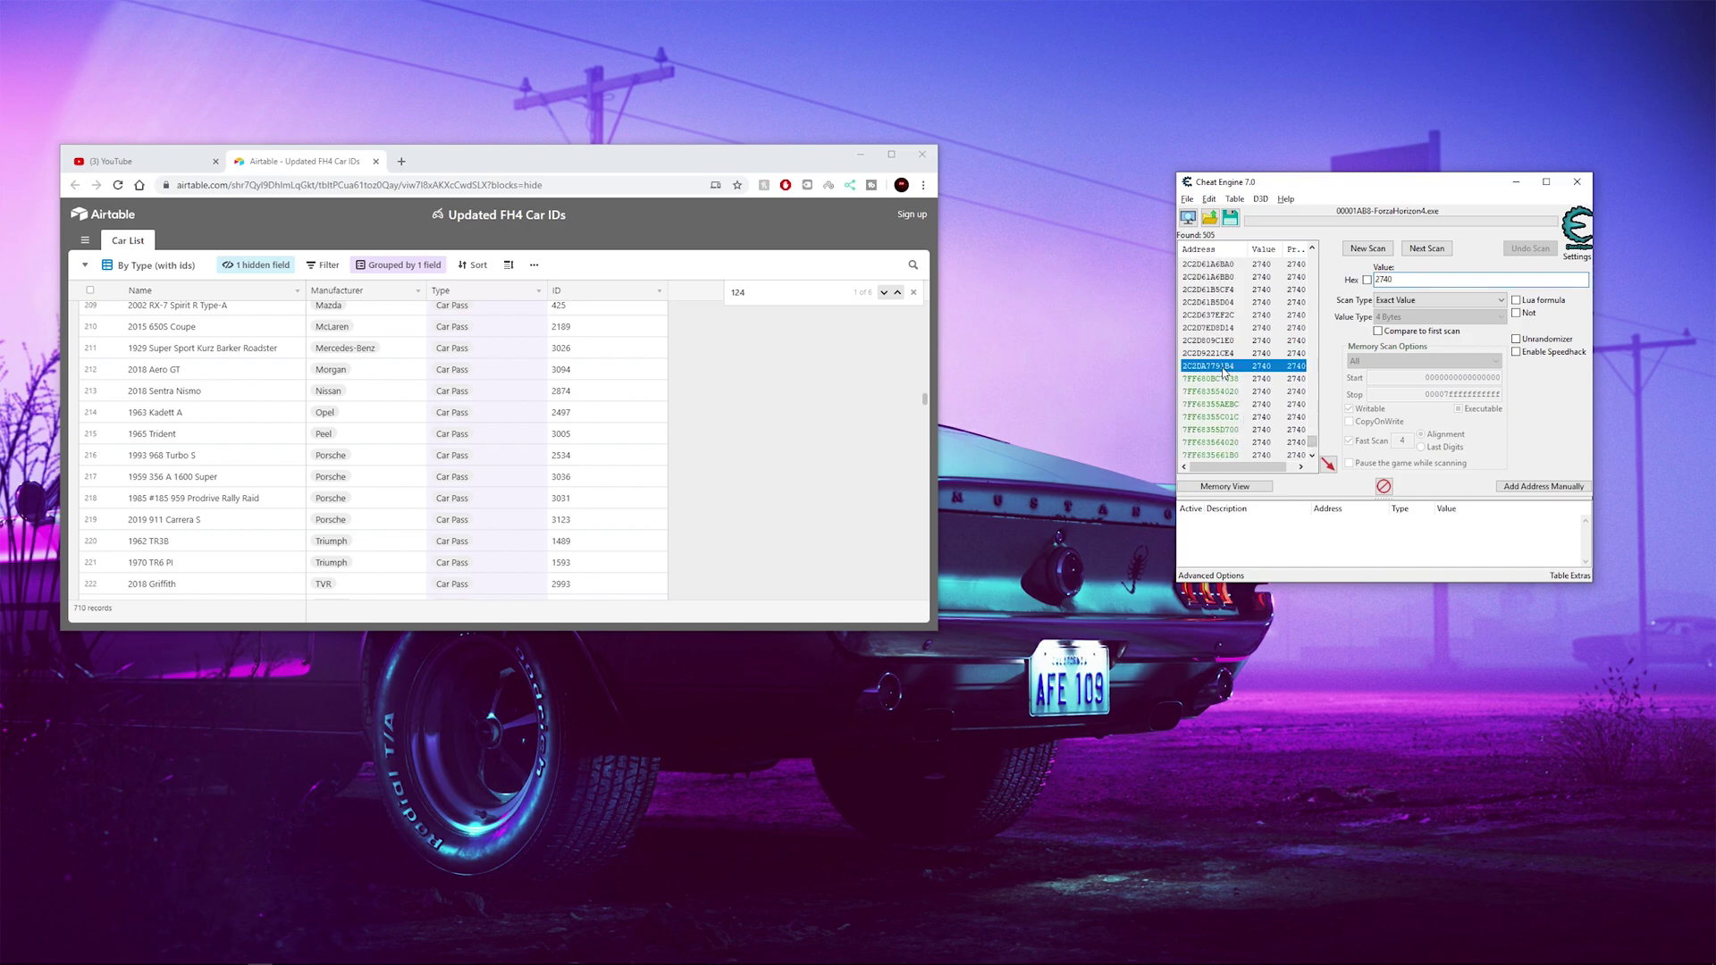
pyautogui.moveTo(1314, 447); pyautogui.dragTo(1313, 259)
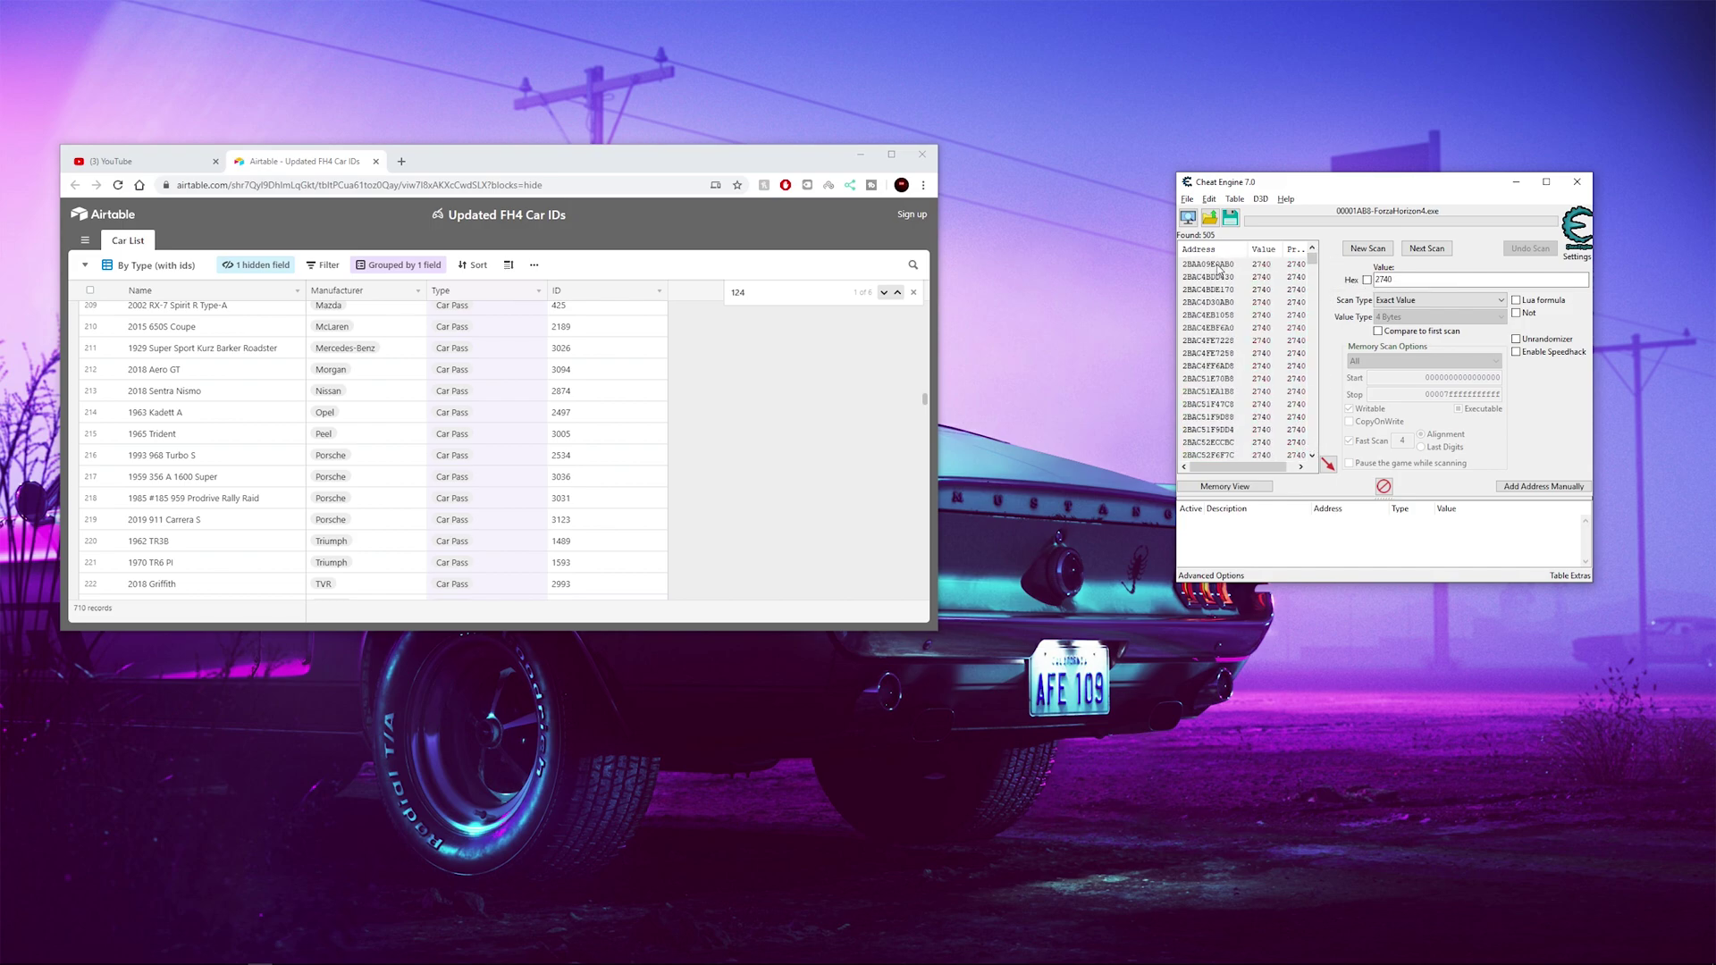
pyautogui.keyDown('shift'); pyautogui.click(1217, 266); pyautogui.keyUp('shift')
pyautogui.moveTo(1314, 280)
pyautogui.mouseDown()
pyautogui.moveTo(1313, 380)
pyautogui.moveTo(1322, 329)
pyautogui.mouseUp()
# Step: Open Change value for the selected addresses and clear the old 2740 value
pyautogui.rightClick(1251, 346)
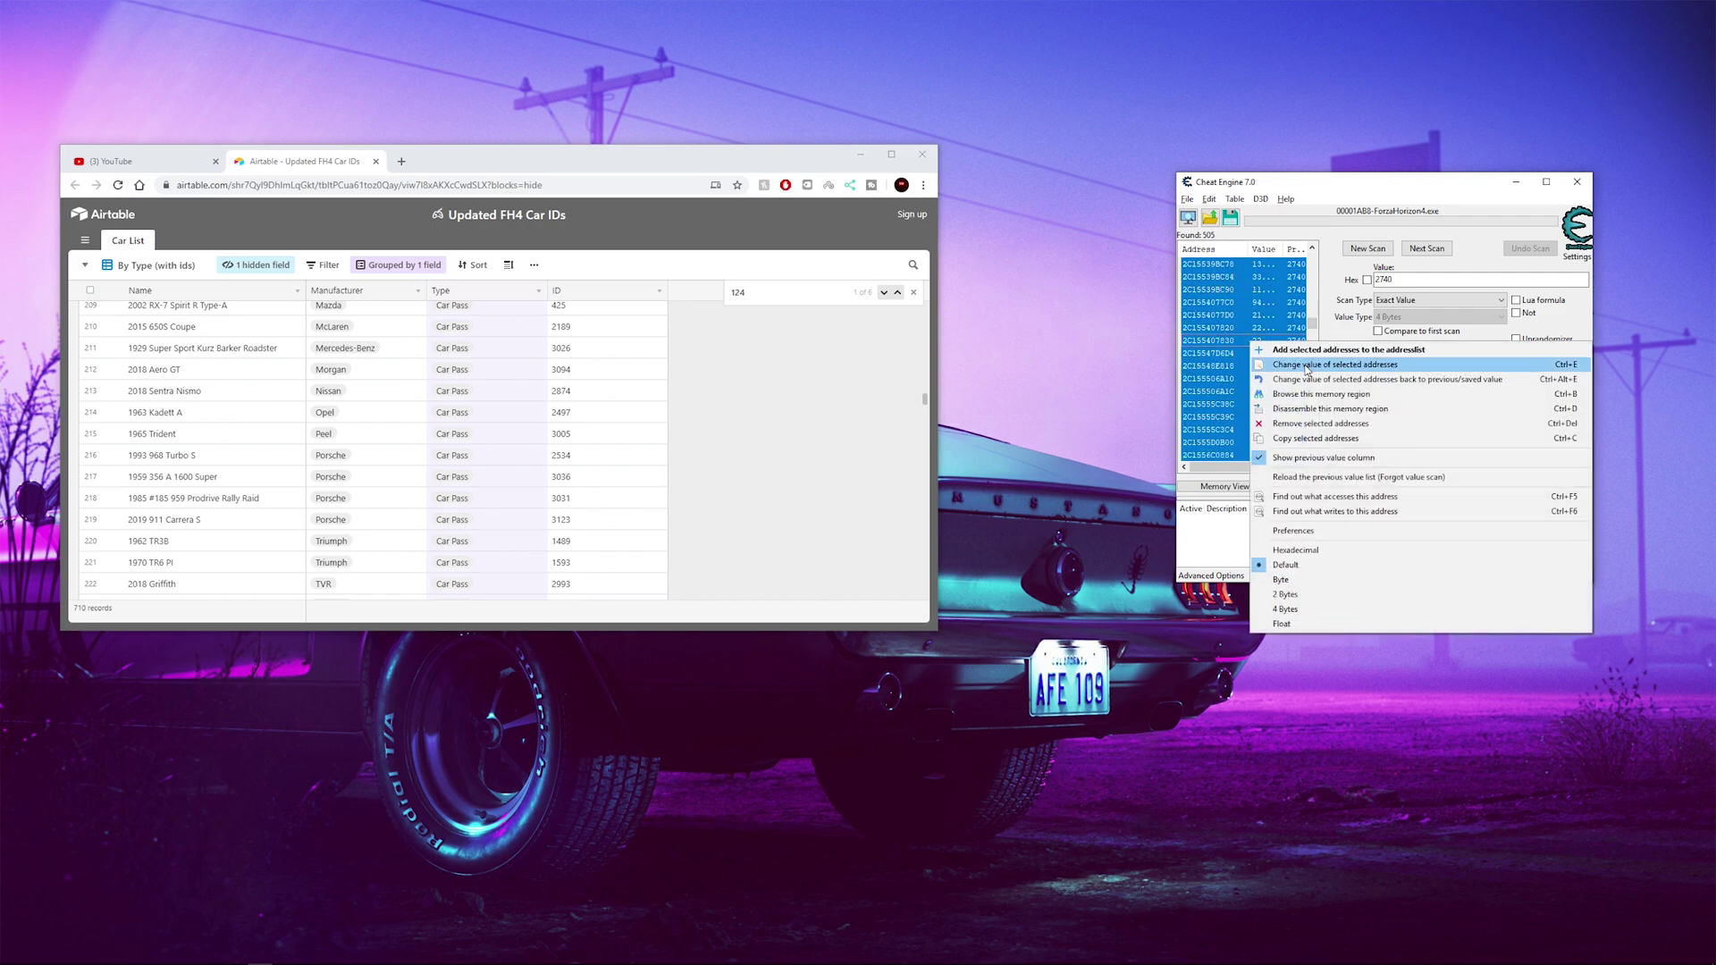
pyautogui.click(1307, 366)
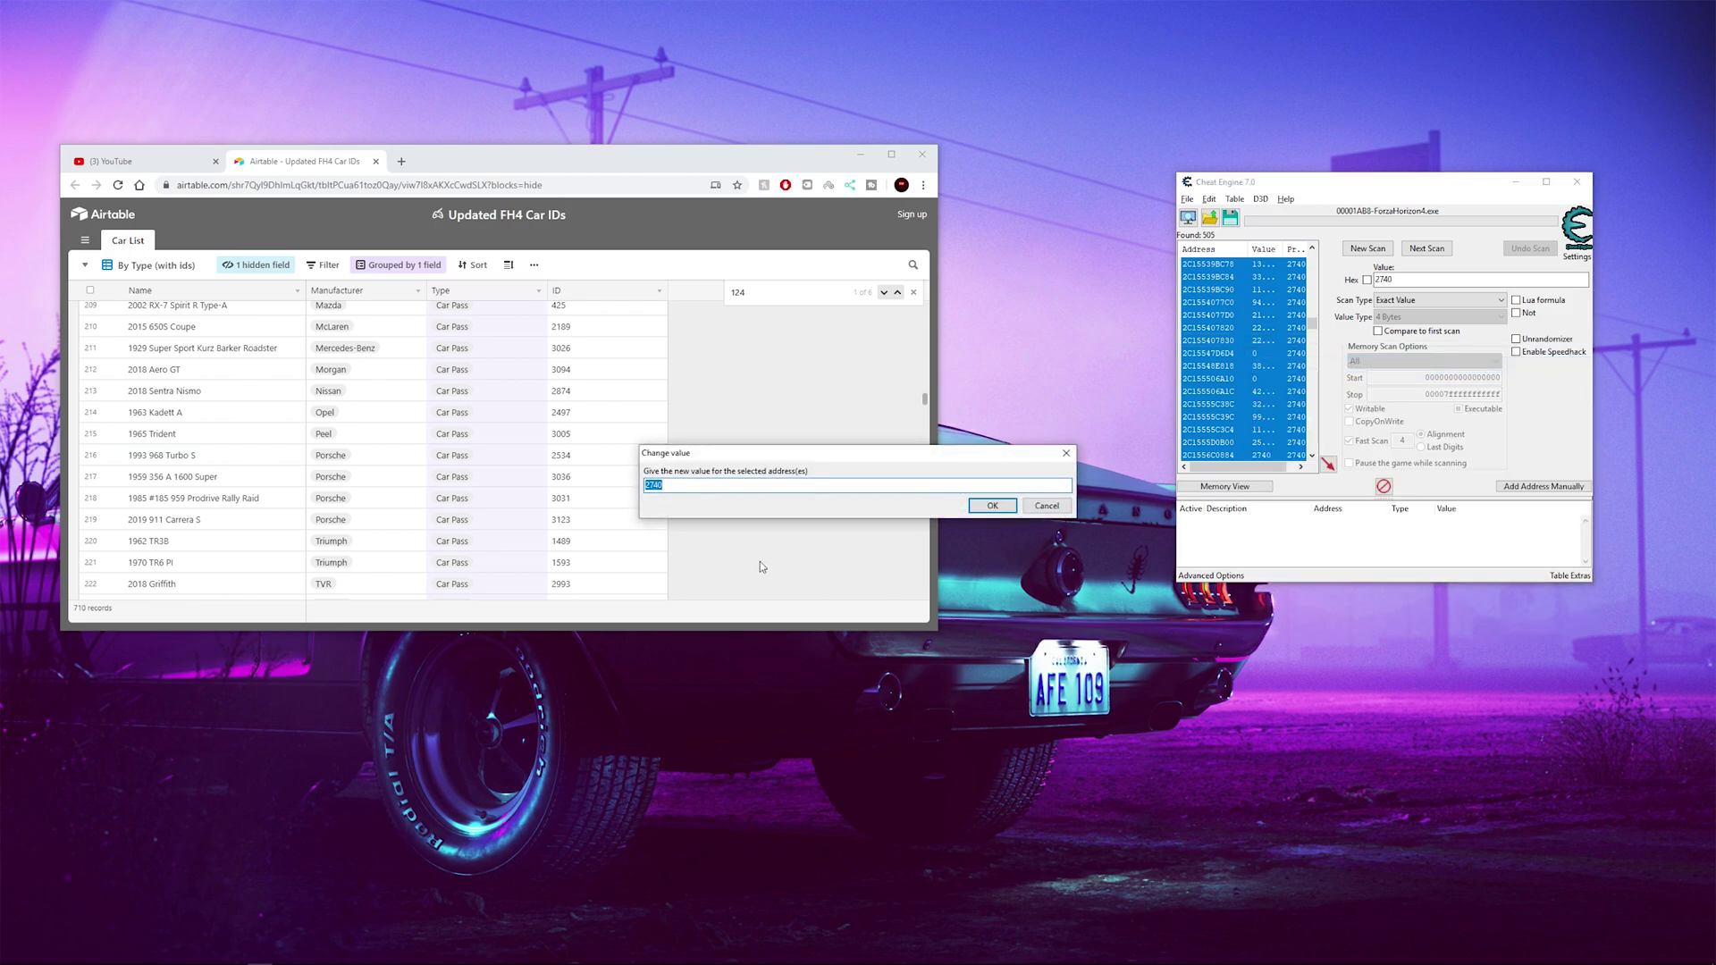
pyautogui.press('BackSpace')
pyautogui.moveTo(824, 453); pyautogui.dragTo(1137, 439)
# Step: Look up the 2019 Speedtail's ID 3156 in Airtable and enter it as the new value
pyautogui.scroll(-3, 555, 473)
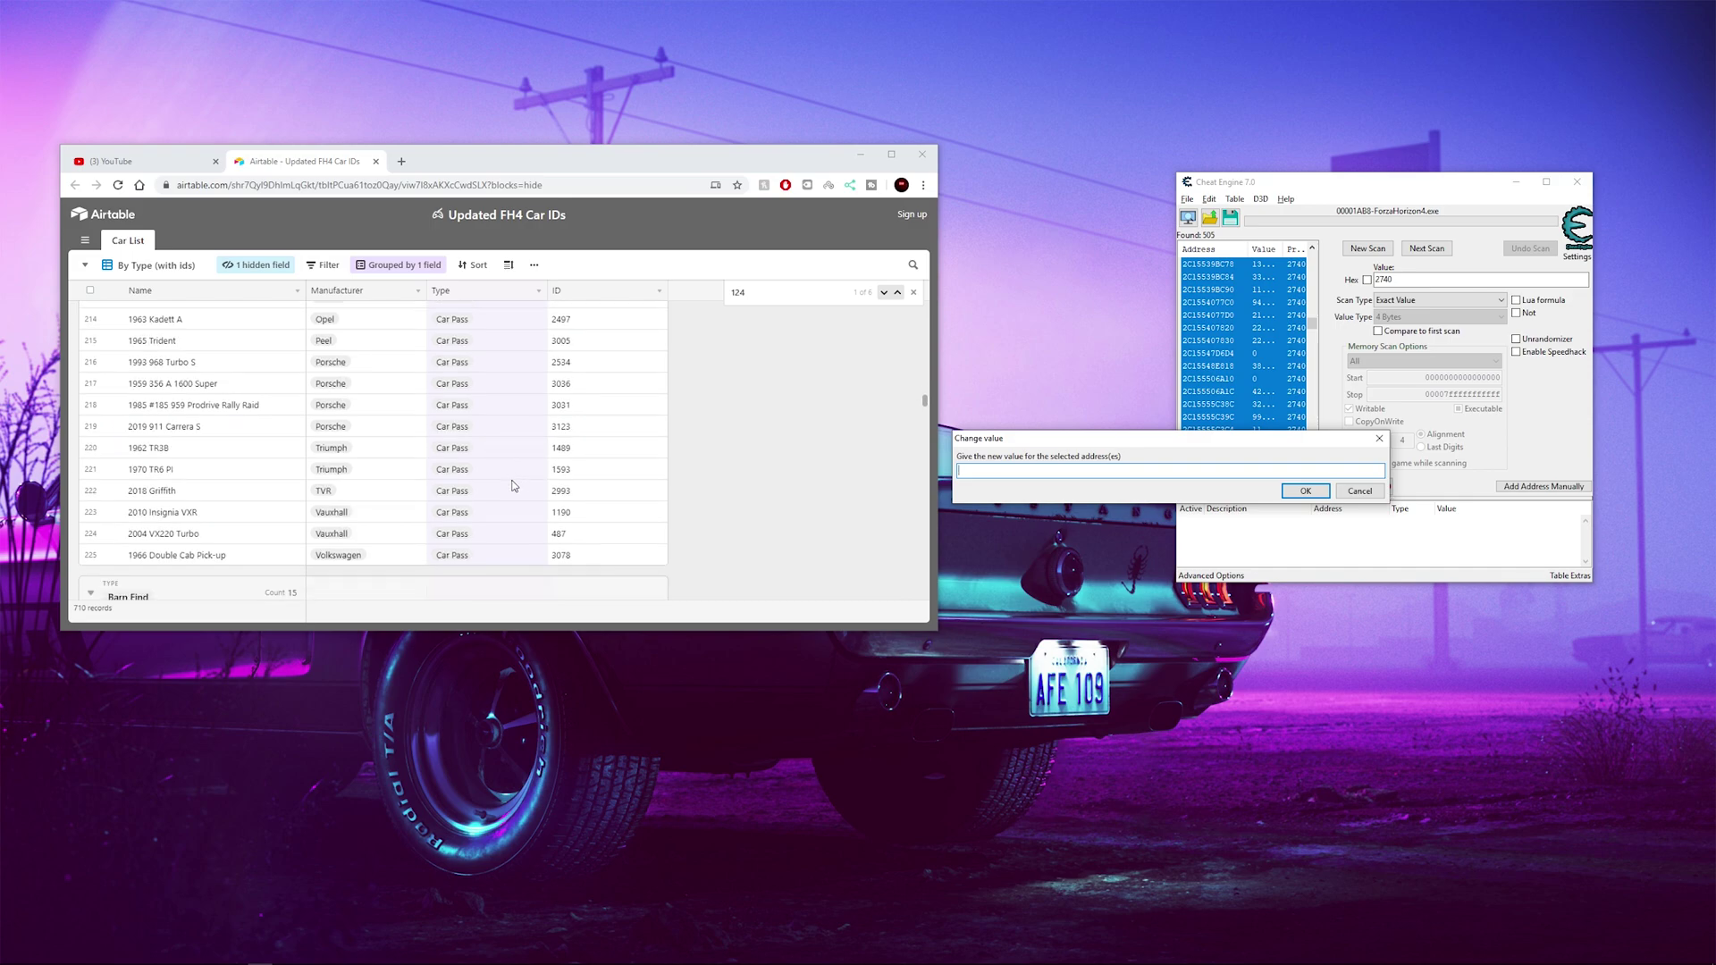
pyautogui.scroll(-5, 513, 488)
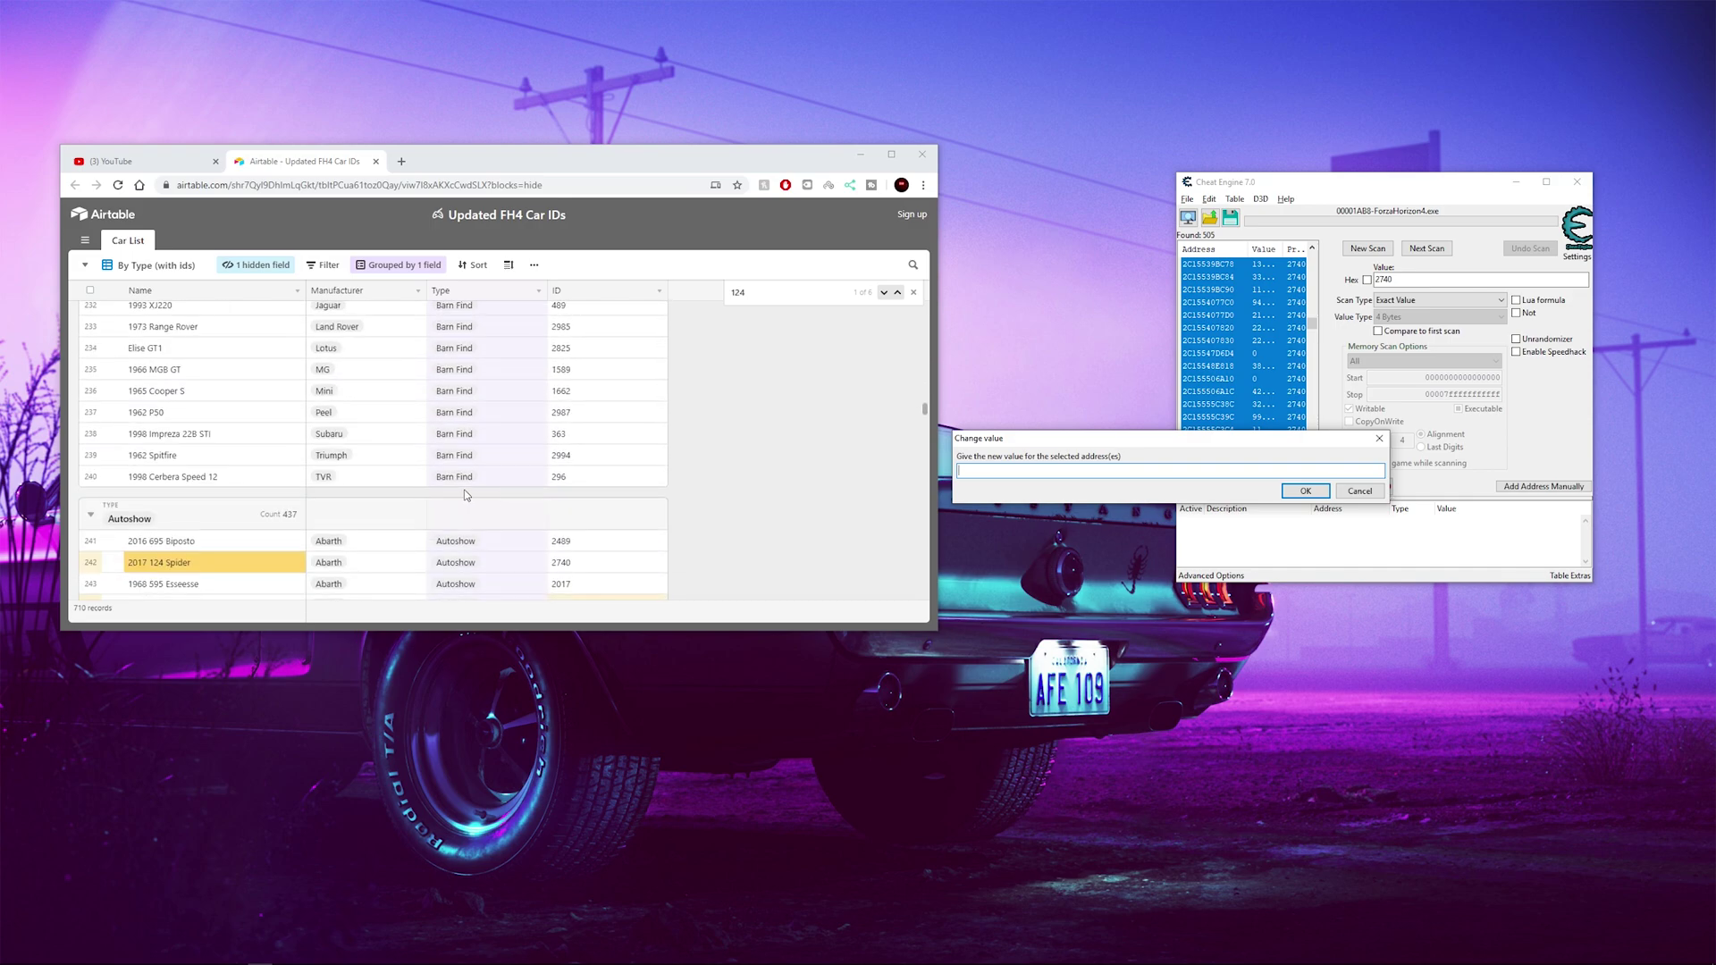
pyautogui.click(762, 293)
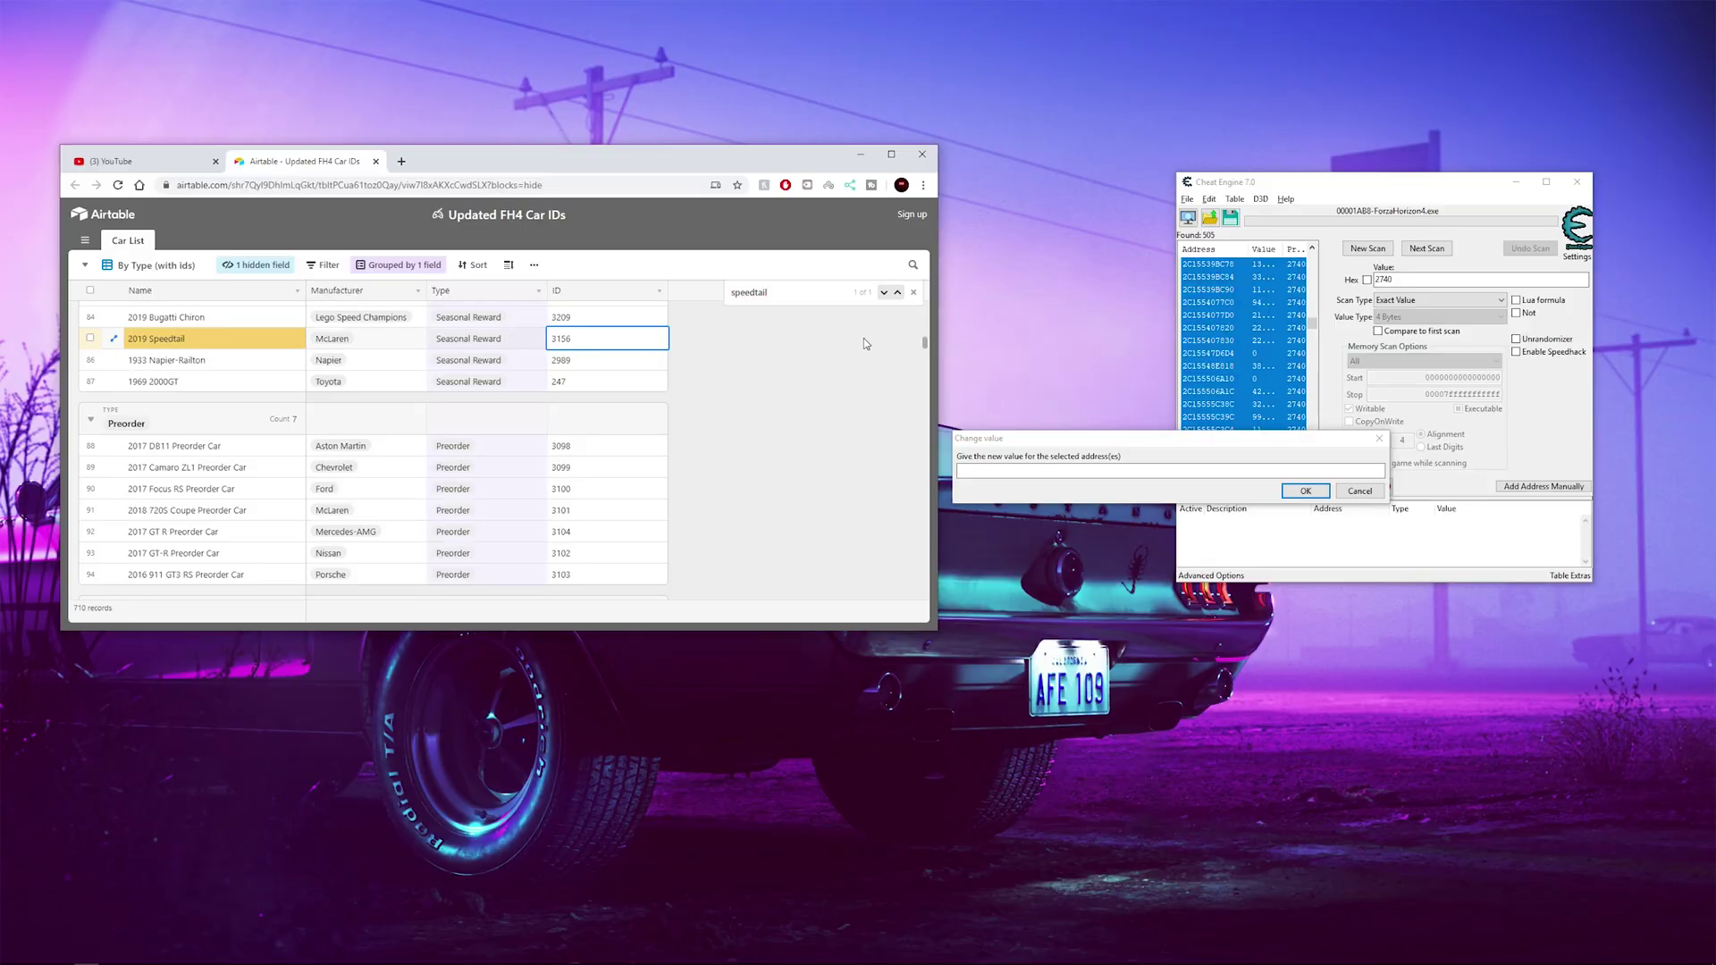
pyautogui.click(1055, 469)
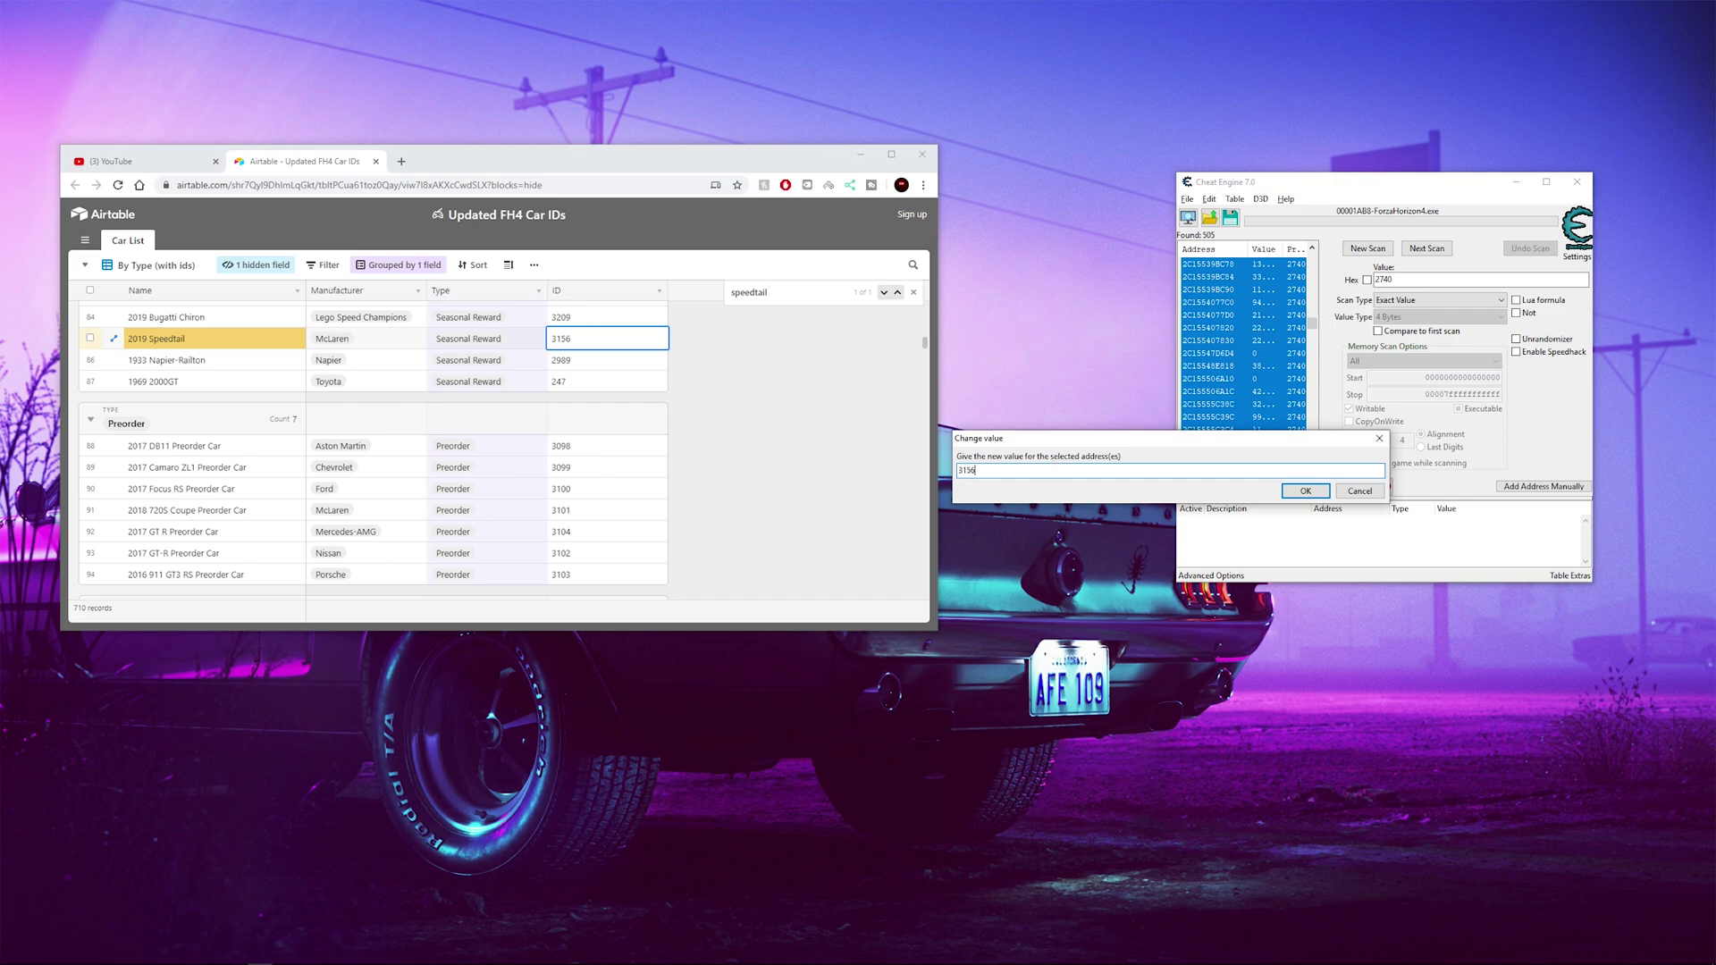
# Step: Apply 3156 to all addresses and return to Forza Horizon 4
pyautogui.click(1303, 491)
pyautogui.hotkey('alt', 'Tab')
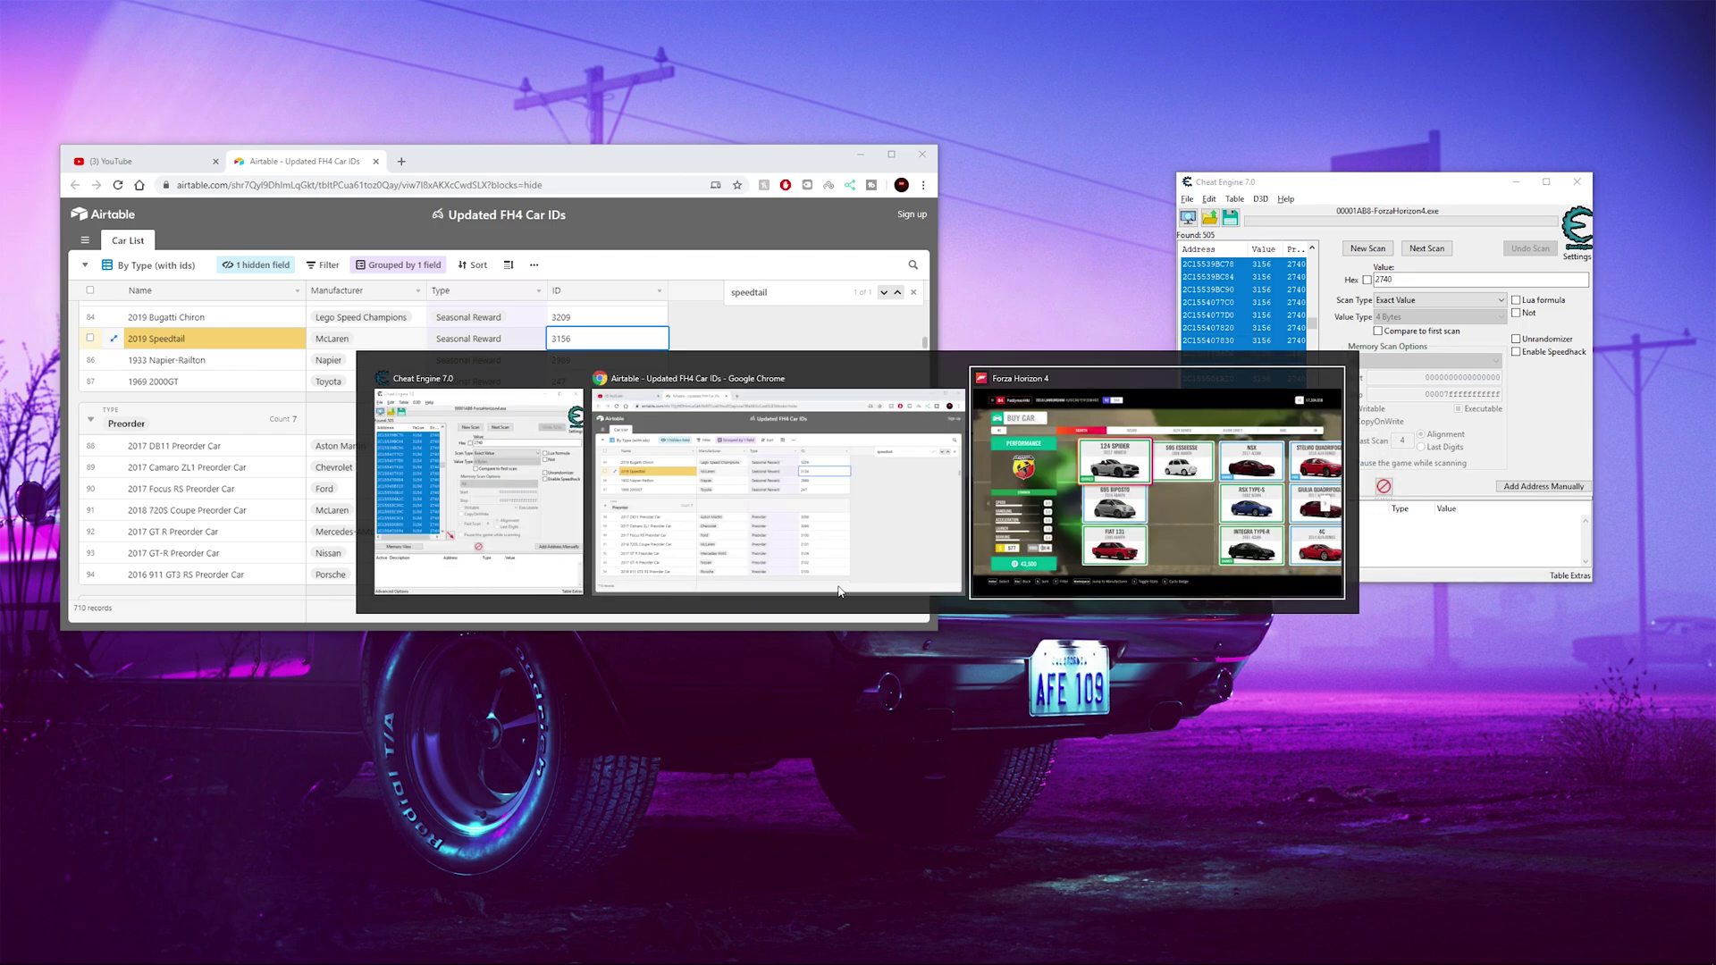
pyautogui.click(1021, 541)
# Step: Start buying the swapped-in Speedtail and choose a grey manufacturer colour
pyautogui.press('Escape')
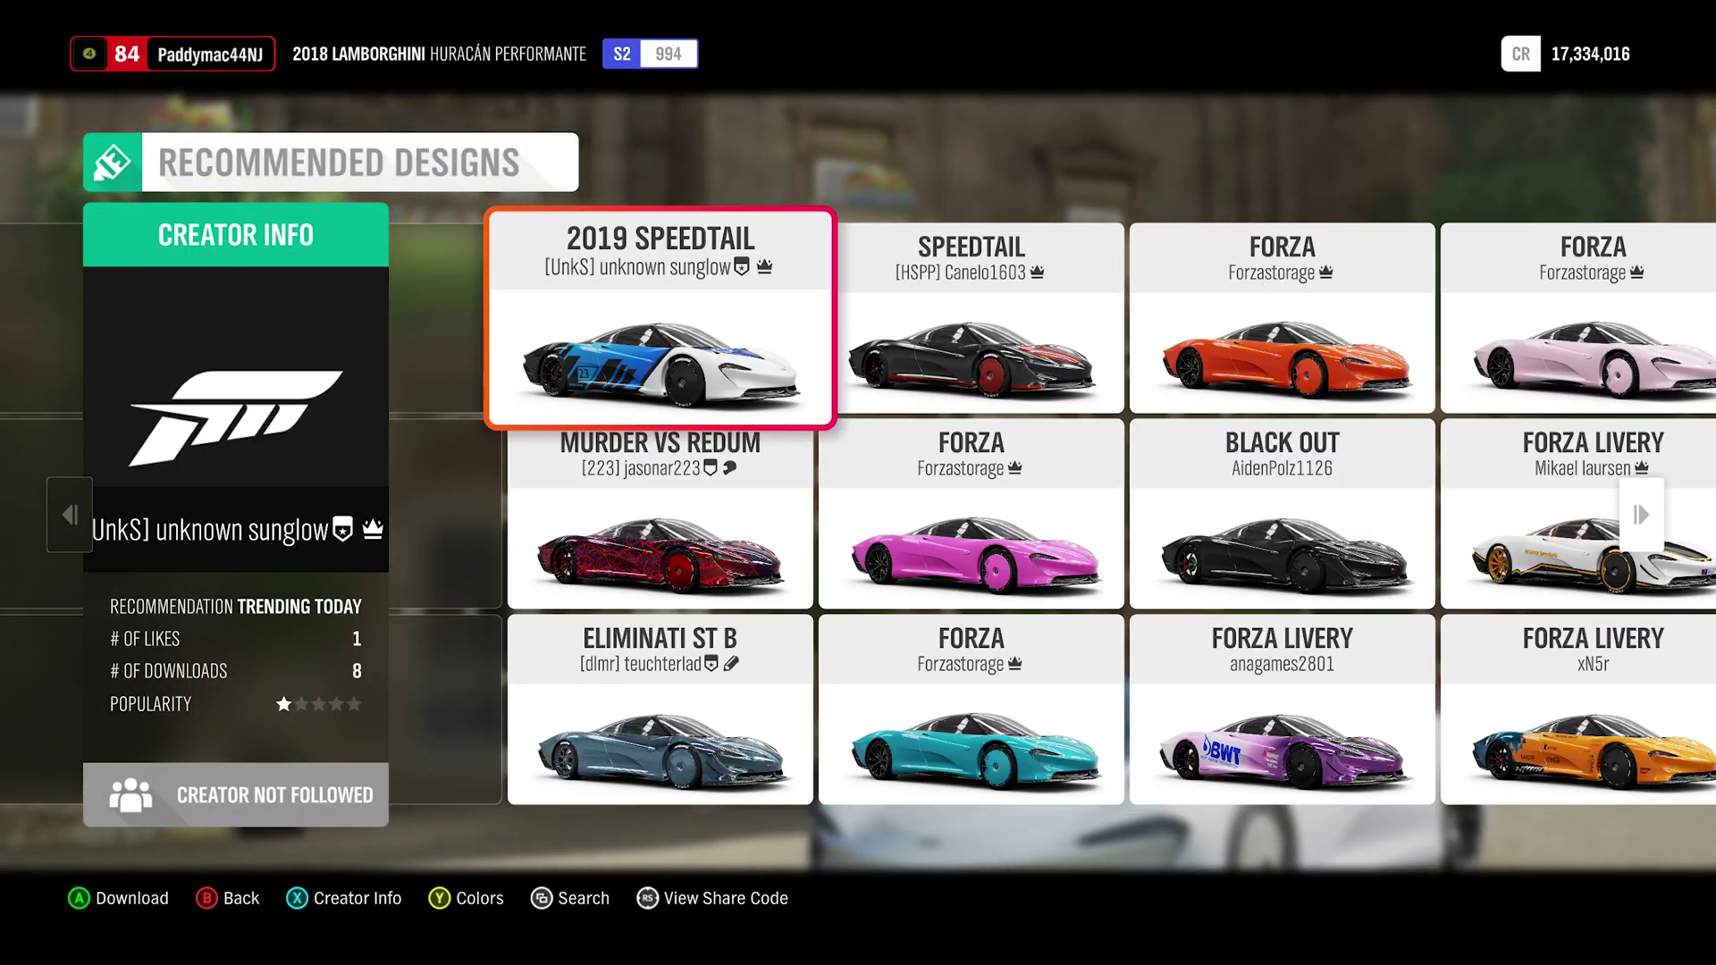
pyautogui.press('y')
pyautogui.press('Right')
pyautogui.press('Right')
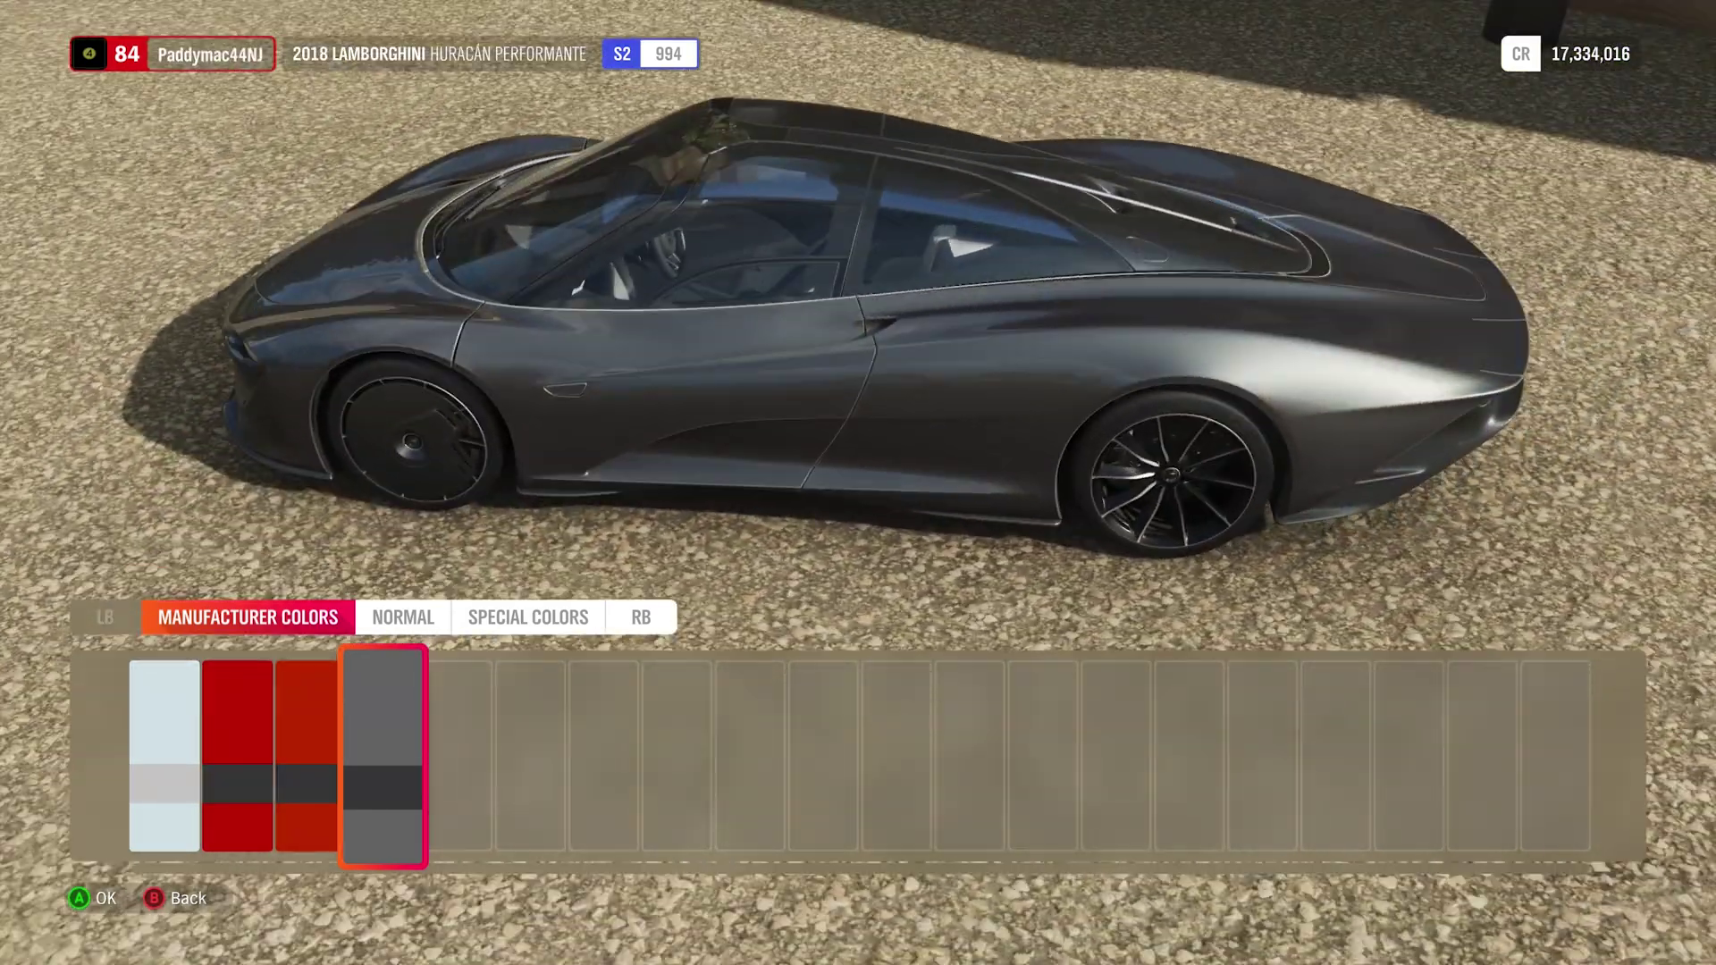
pyautogui.press('Return')
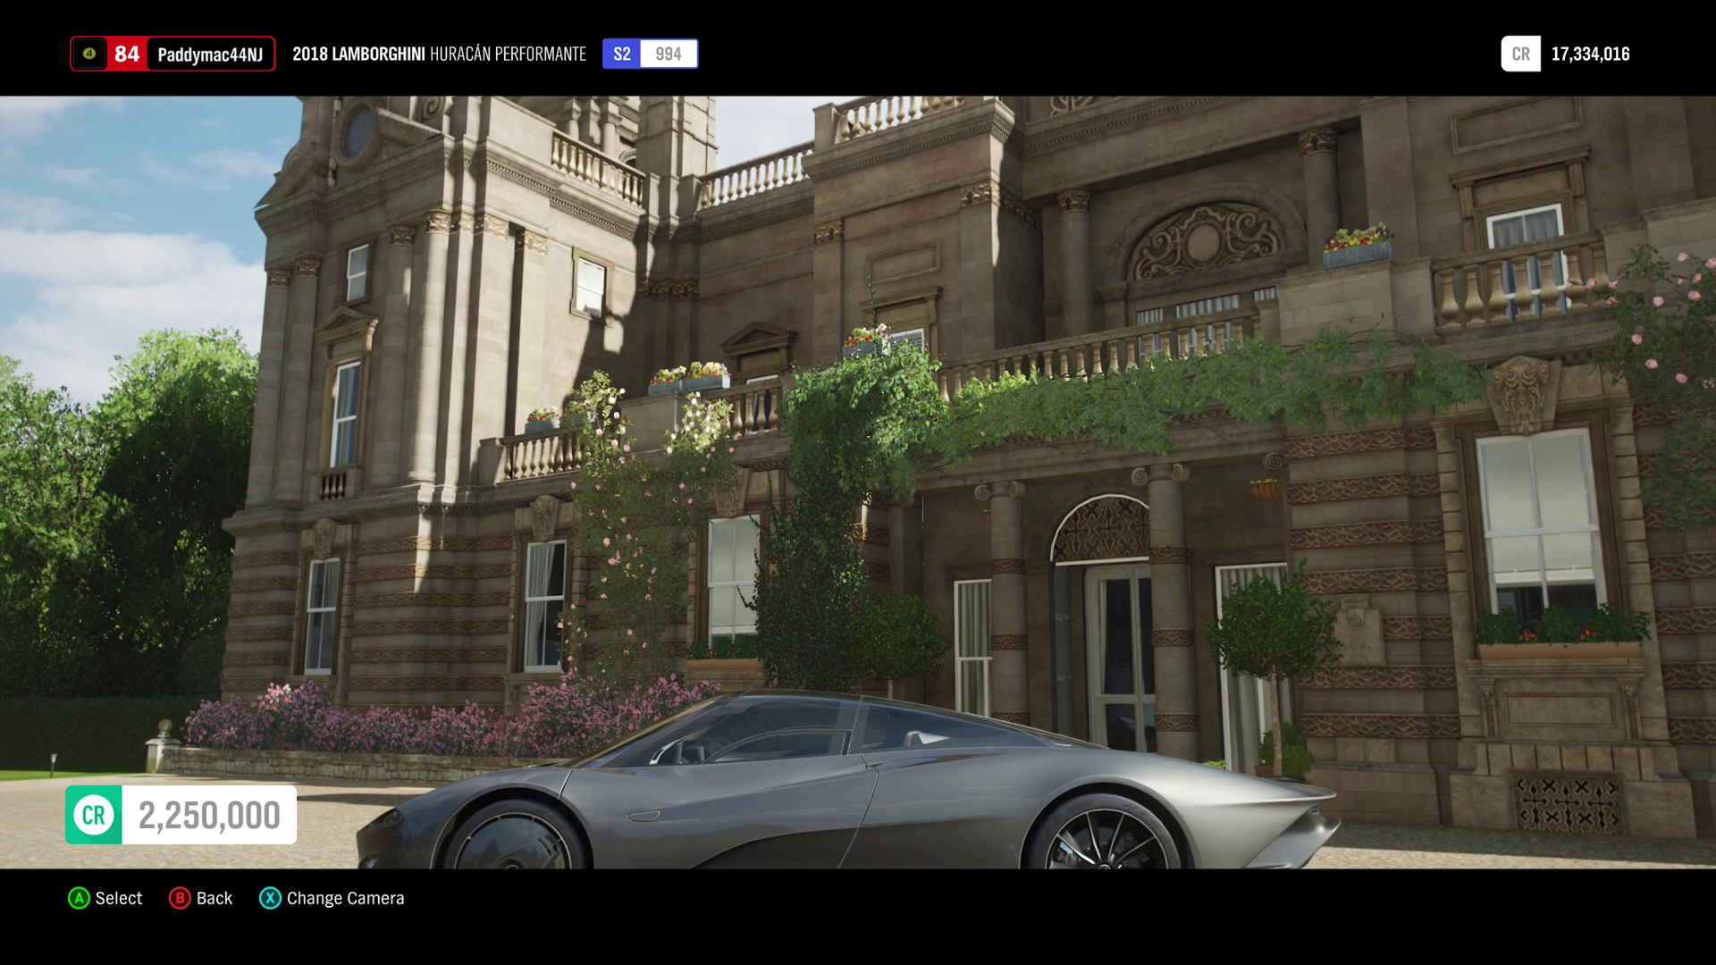
# Step: Buy the grey Speedtail for 2,250,000 CR and leave the Autoshow
pyautogui.press('Return')
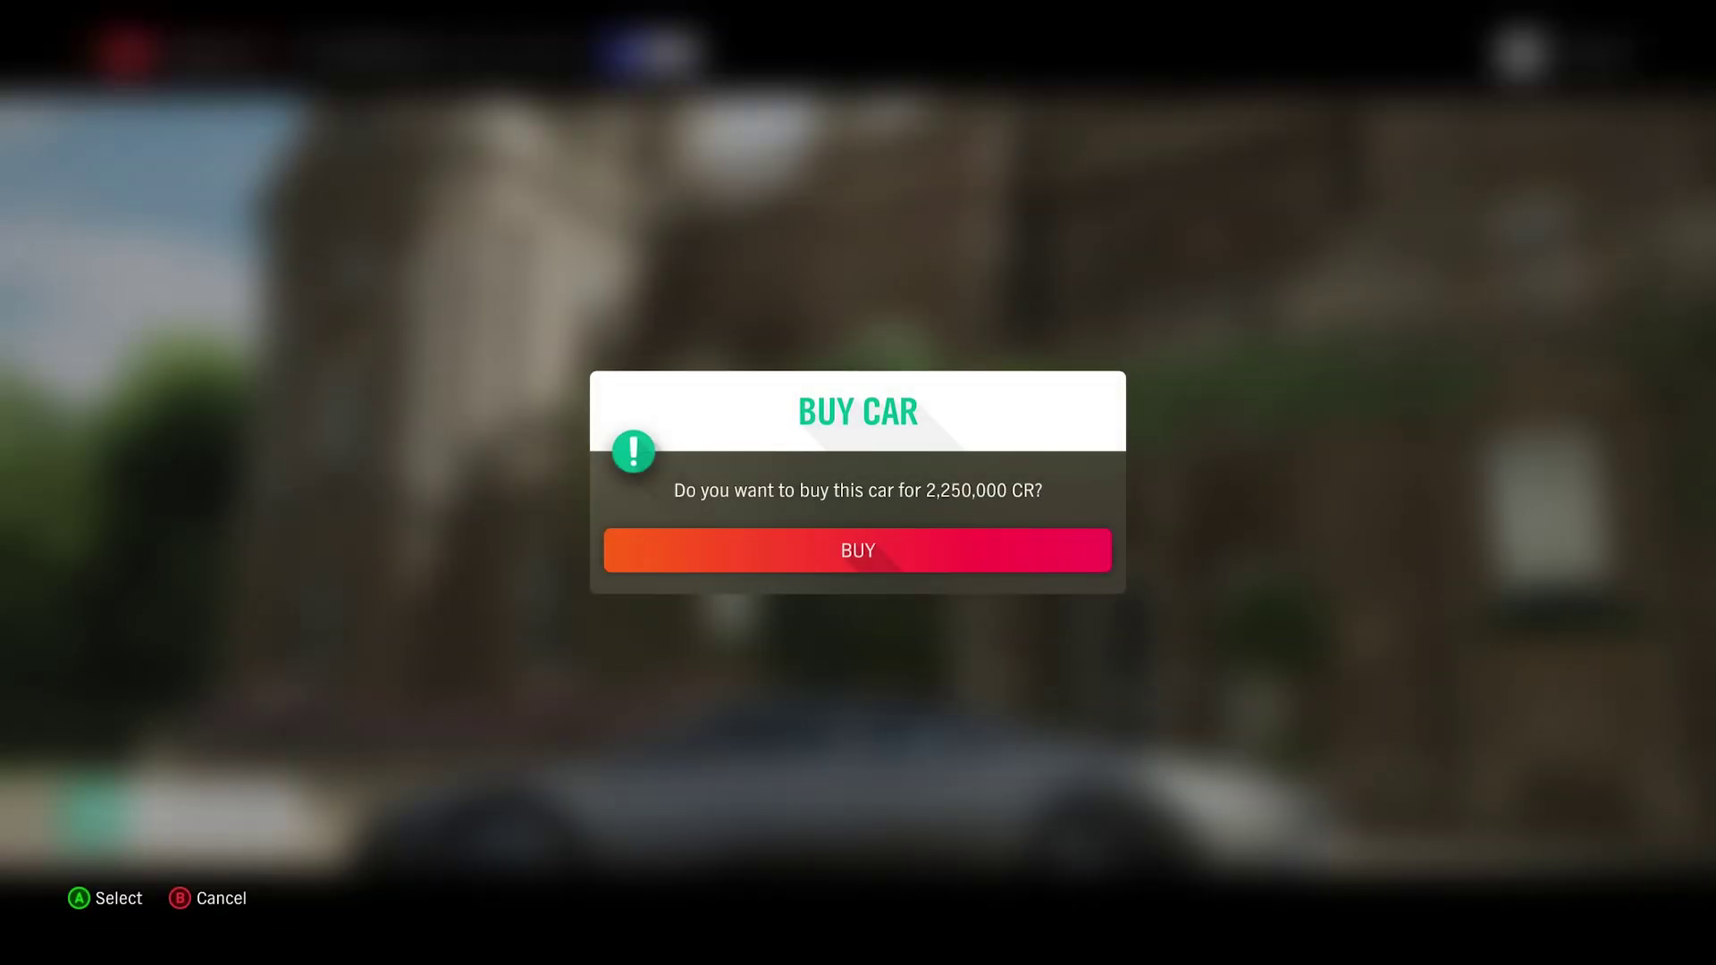
pyautogui.press('Return')
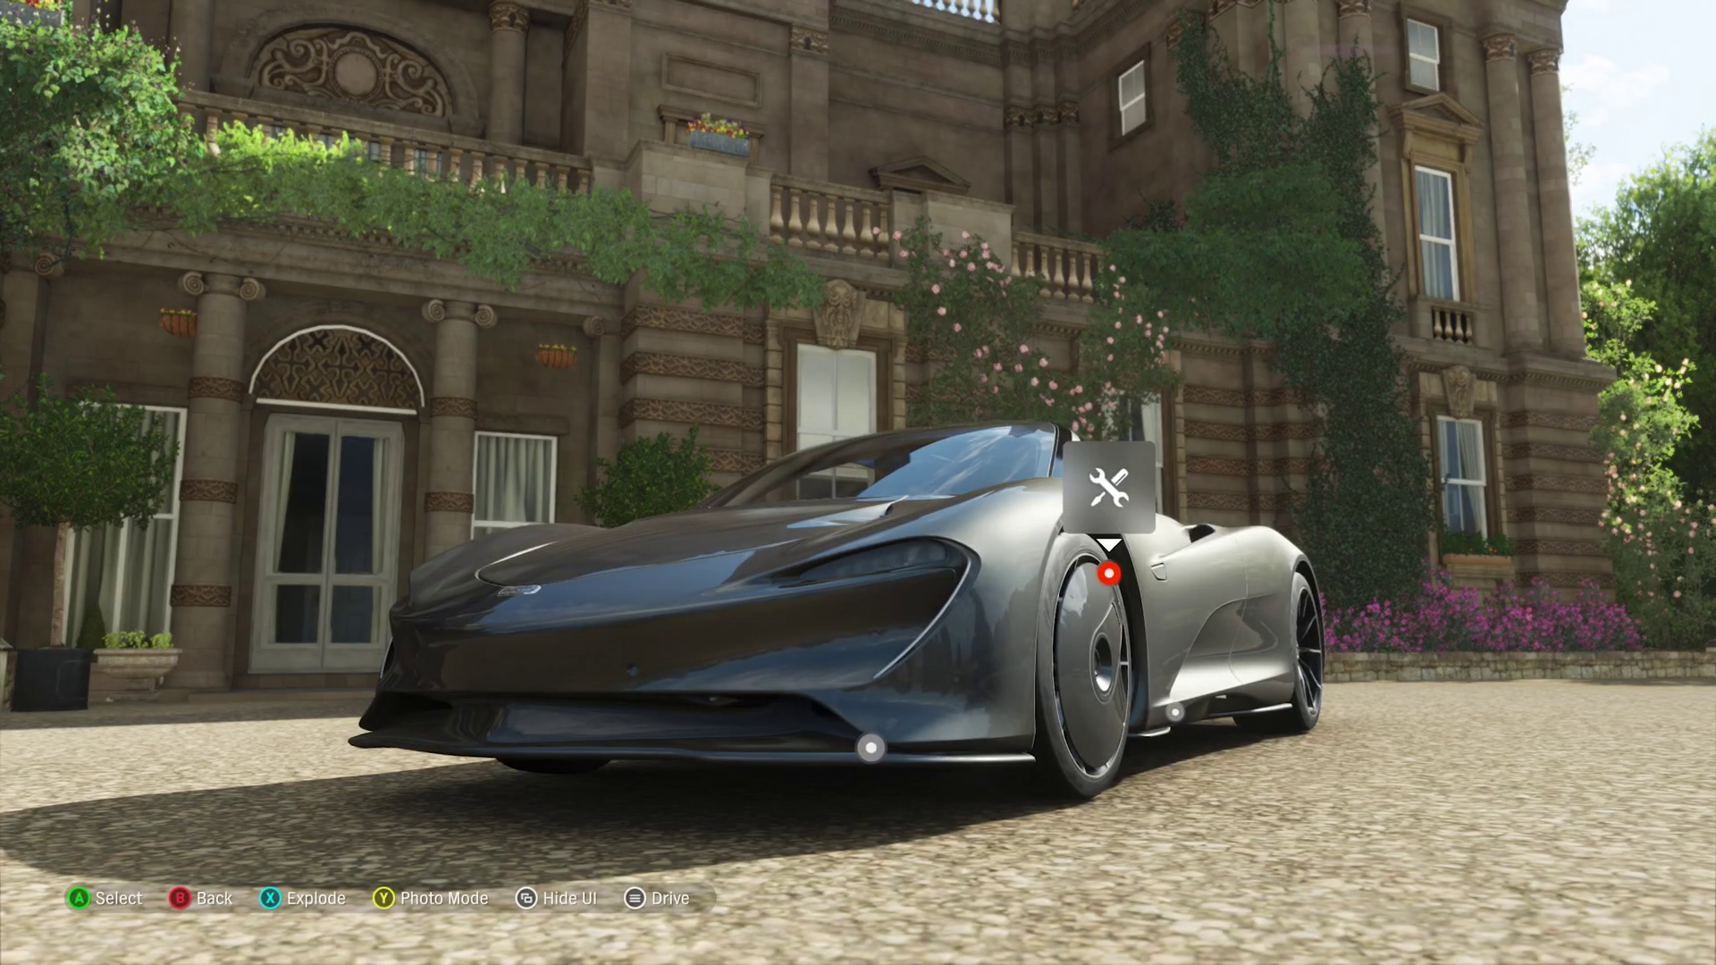
pyautogui.press('Escape')
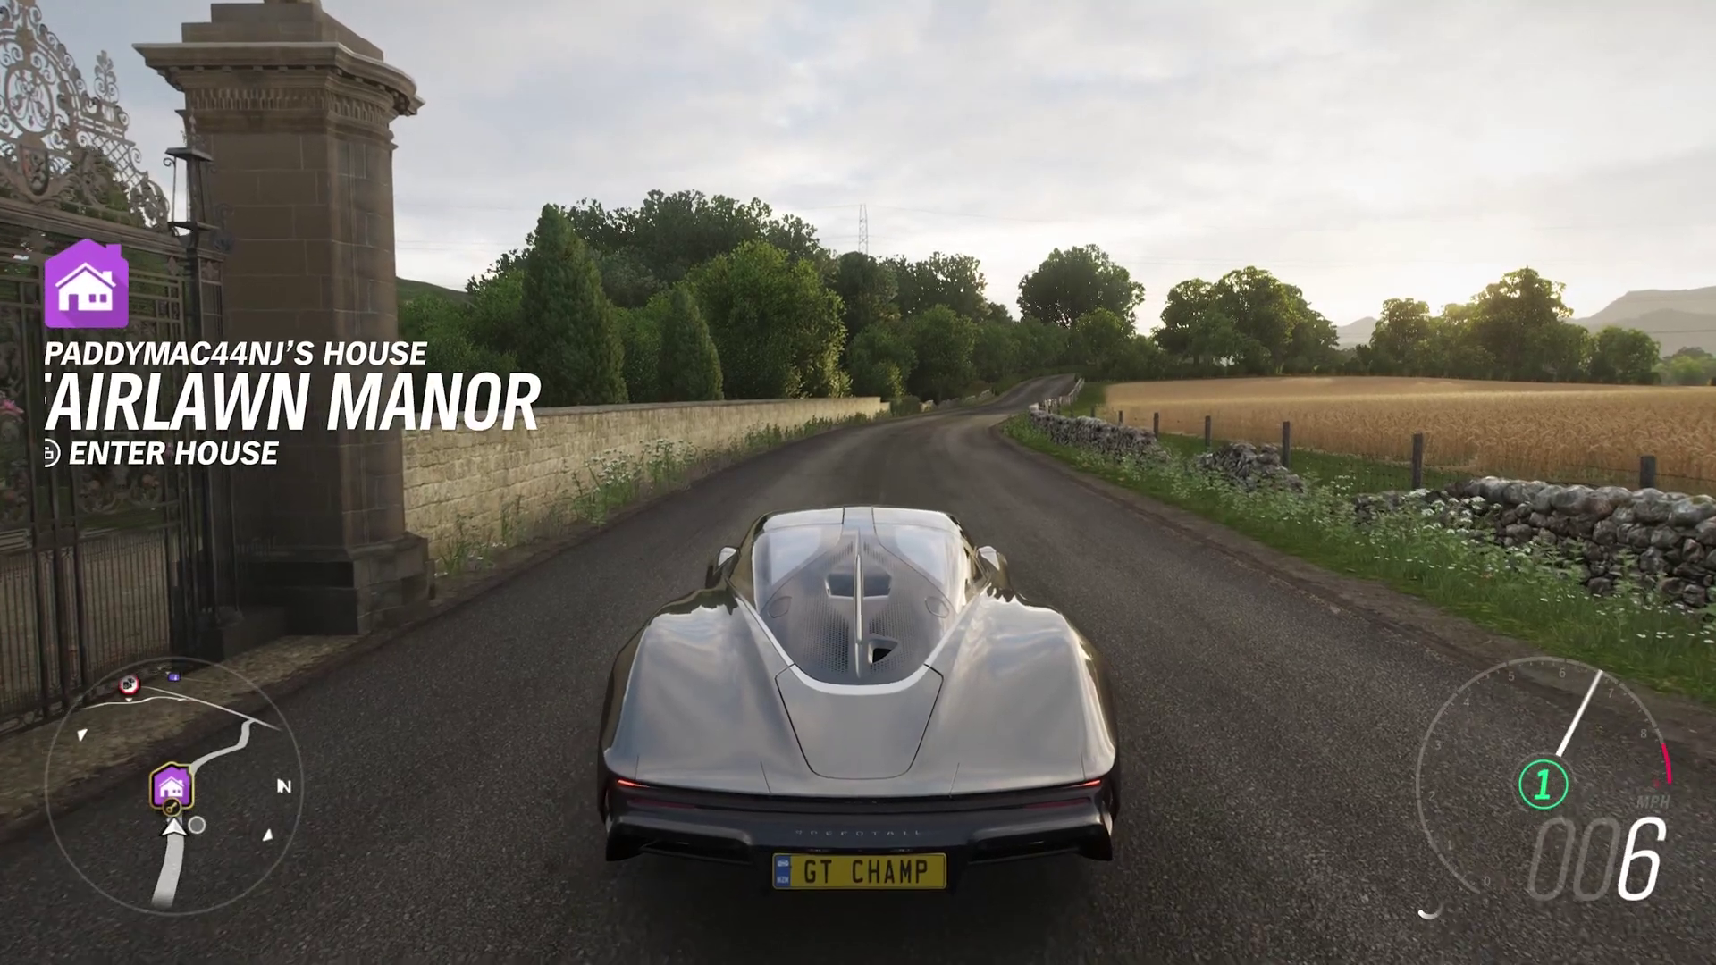
pyautogui.press('w')
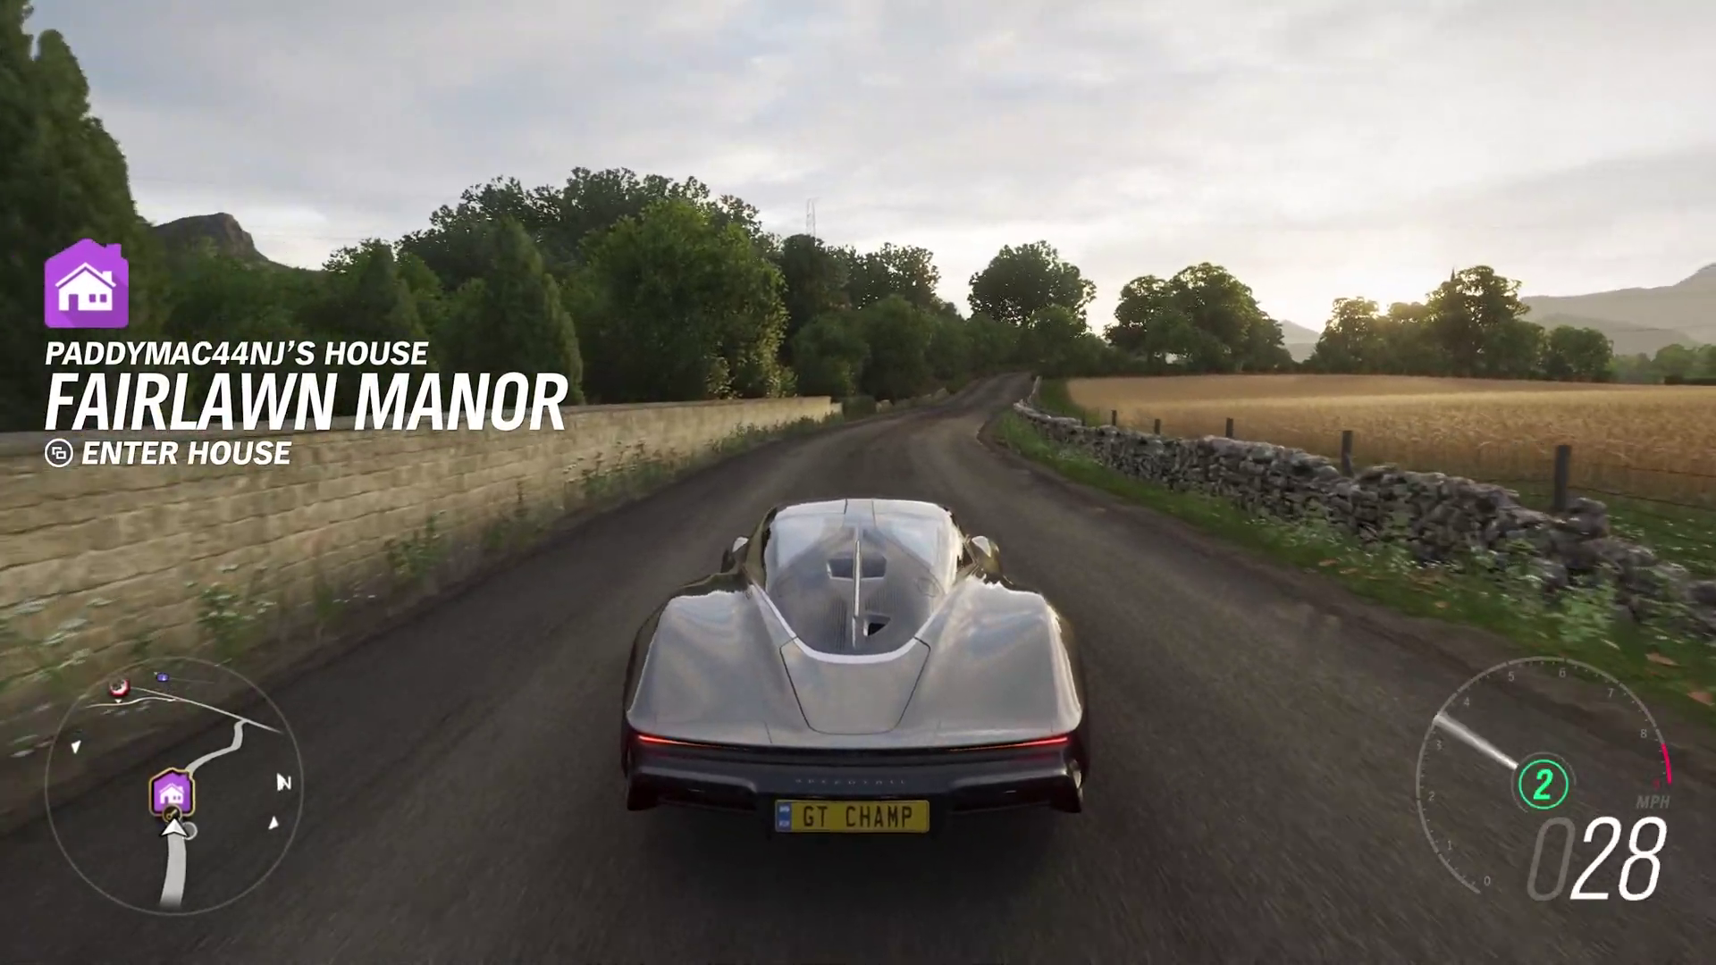
# Step: Drive the Speedtail down the road in cockpit view, then bring up the pause menu
pyautogui.press('c')
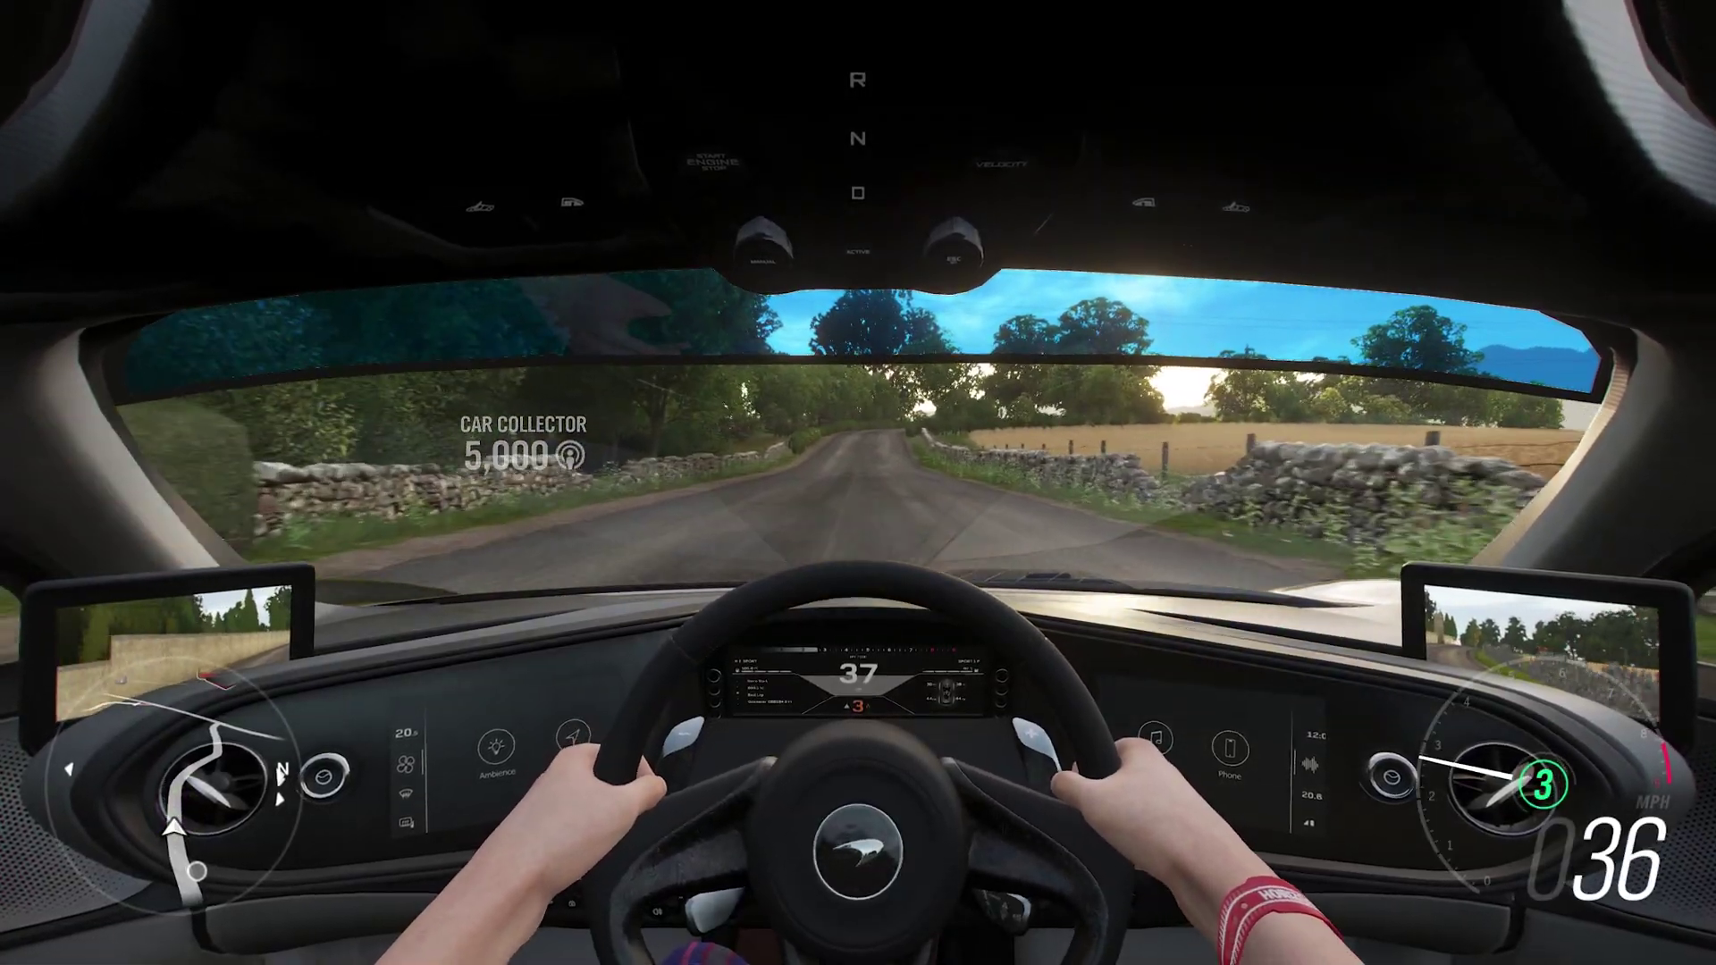
pyautogui.press('Escape')
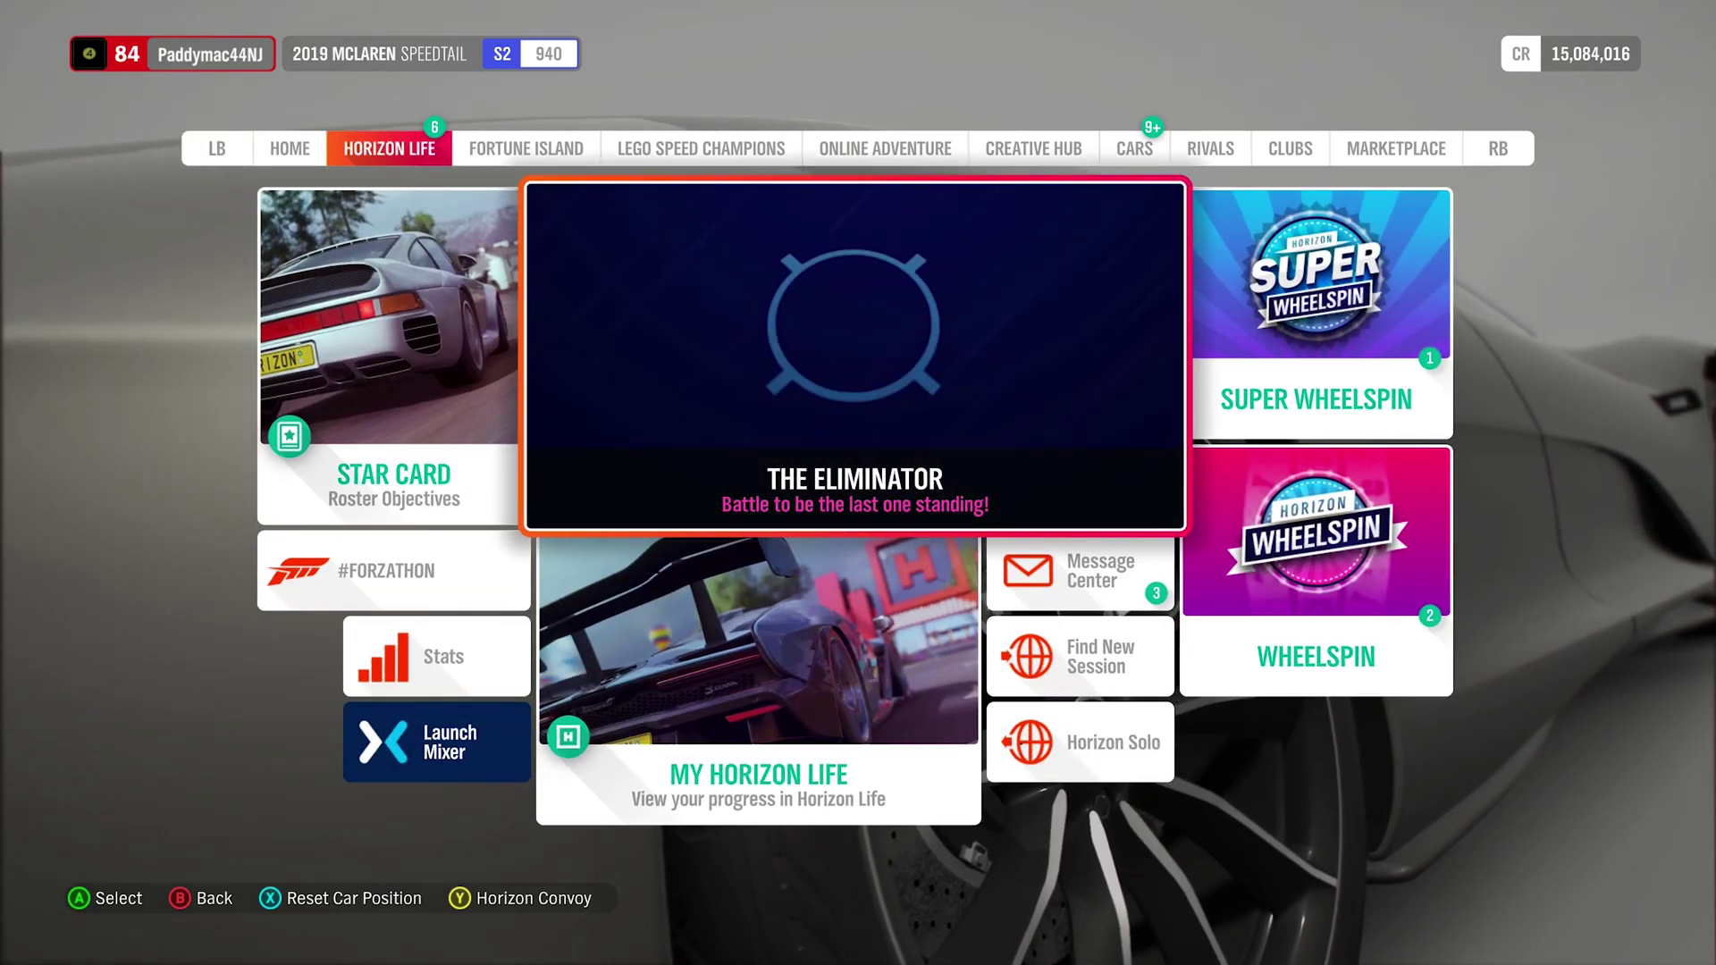
# Step: Check the #FORZATHON overview and Festival Playlist, then close the pause menu to drive on
pyautogui.press('Escape')
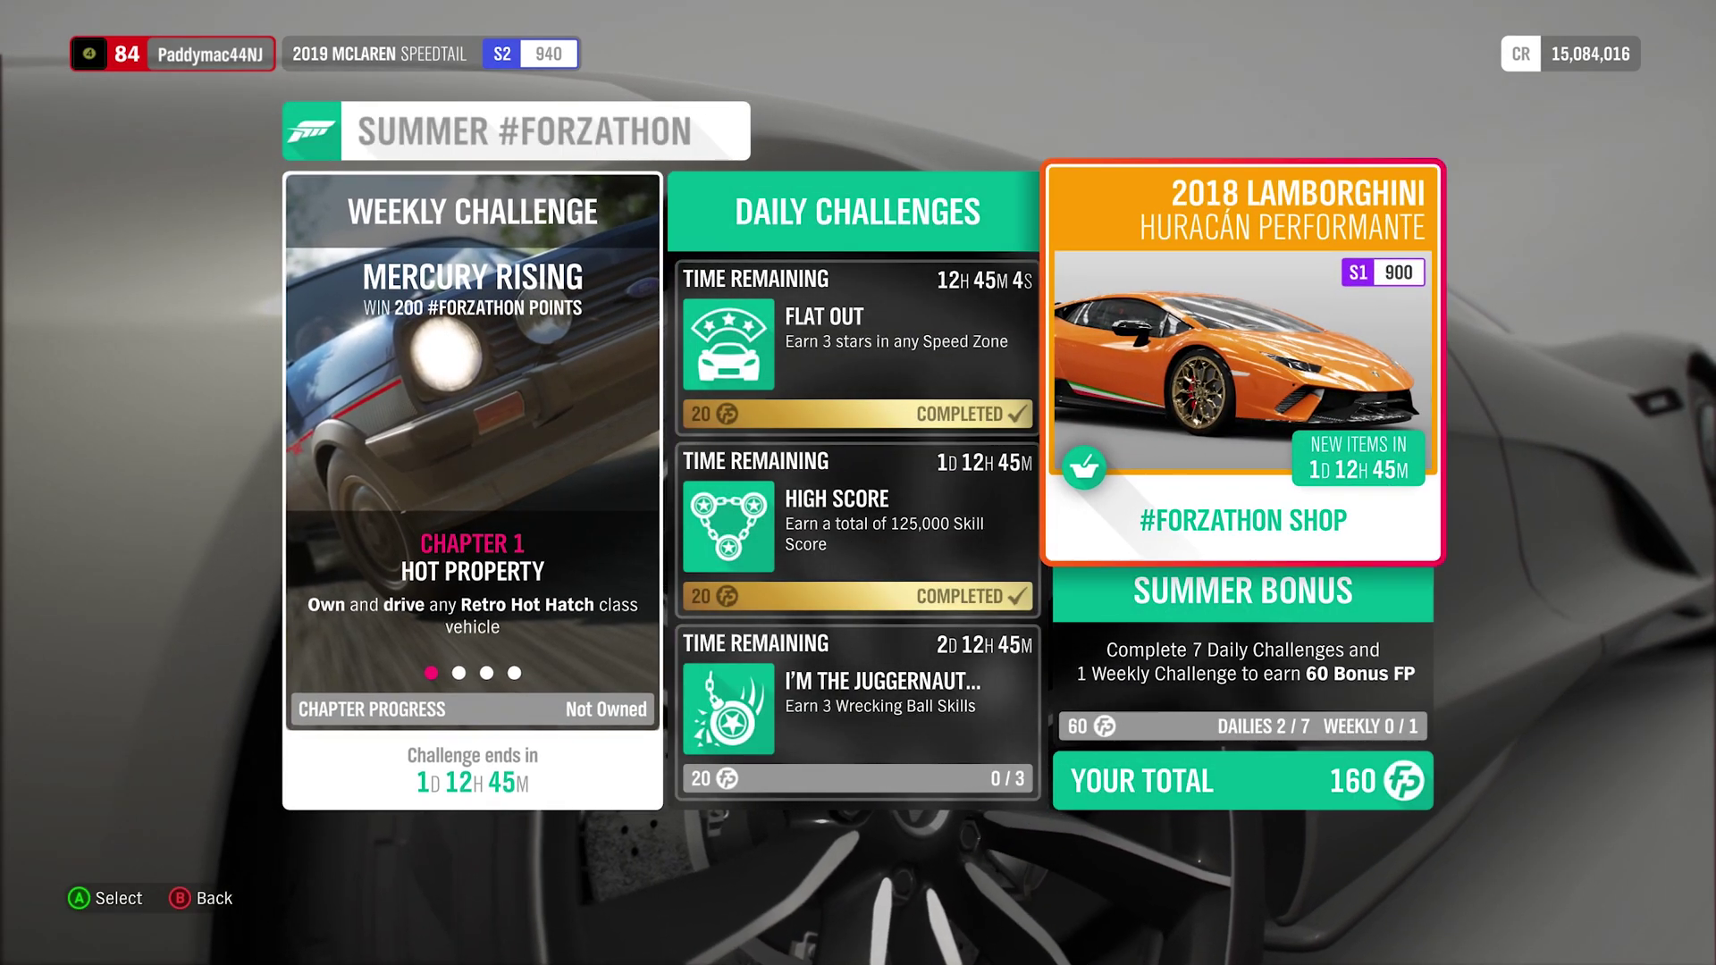
pyautogui.press('Escape')
pyautogui.press('Left')
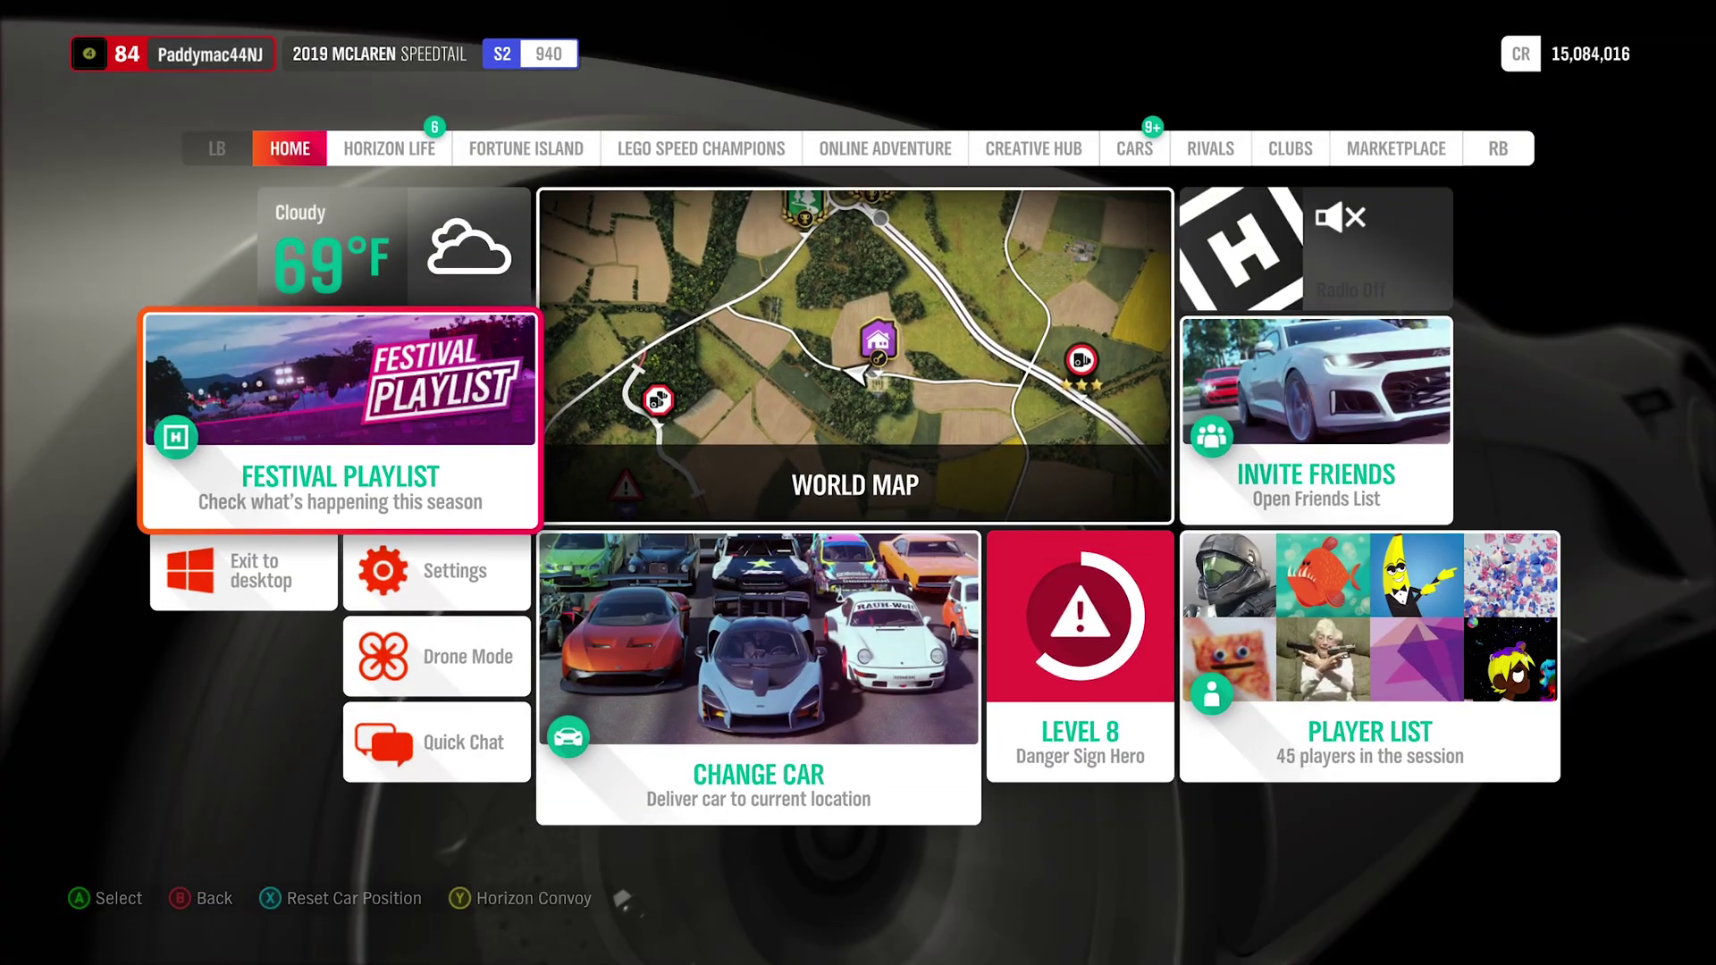
pyautogui.press('Return')
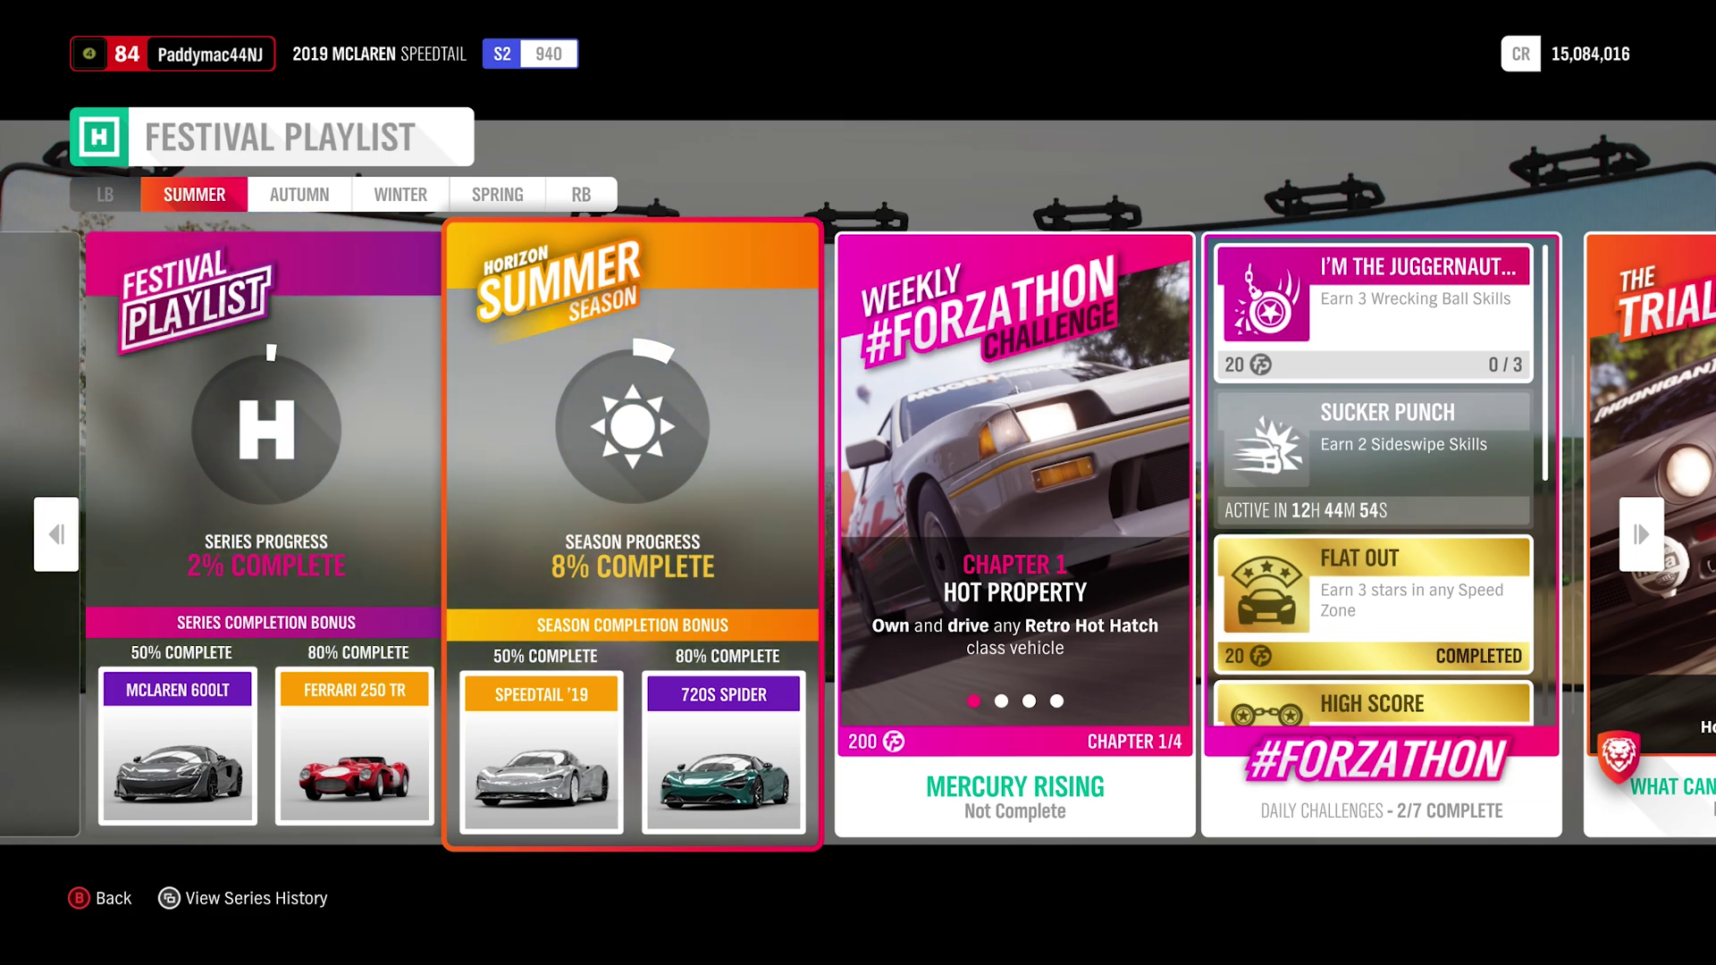
pyautogui.press('Escape')
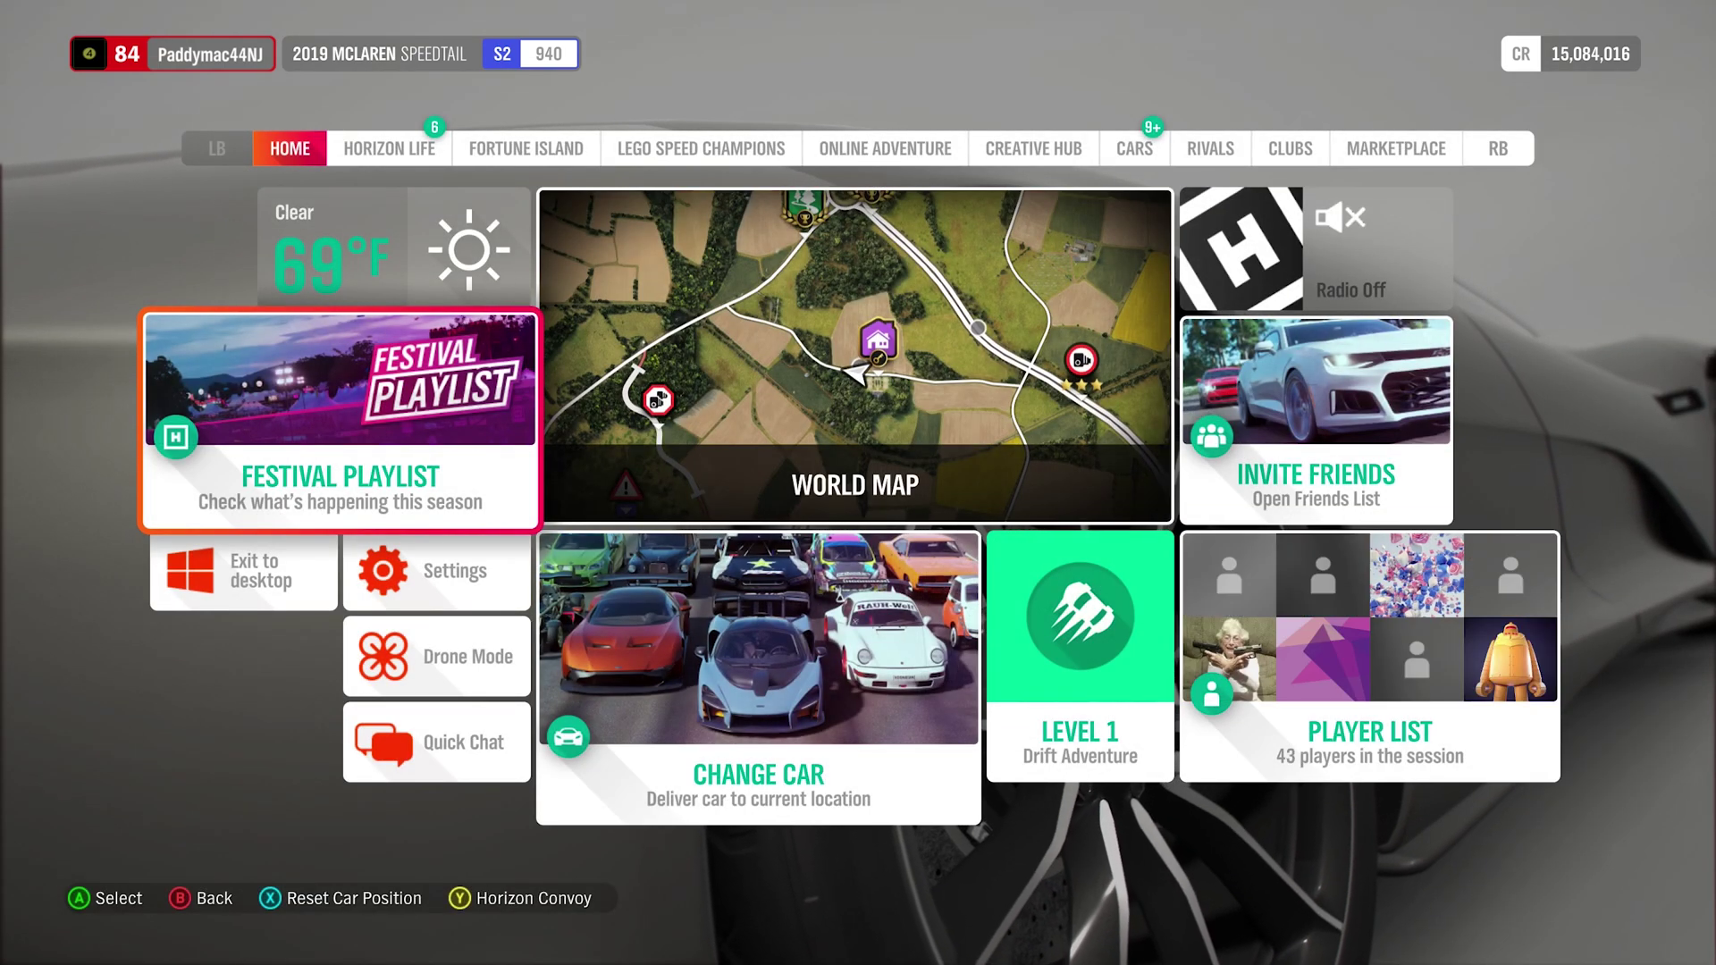
pyautogui.press('Escape')
# Step: Cycle through the cockpit, hood and bumper cameras back to the chase view
pyautogui.press('c')
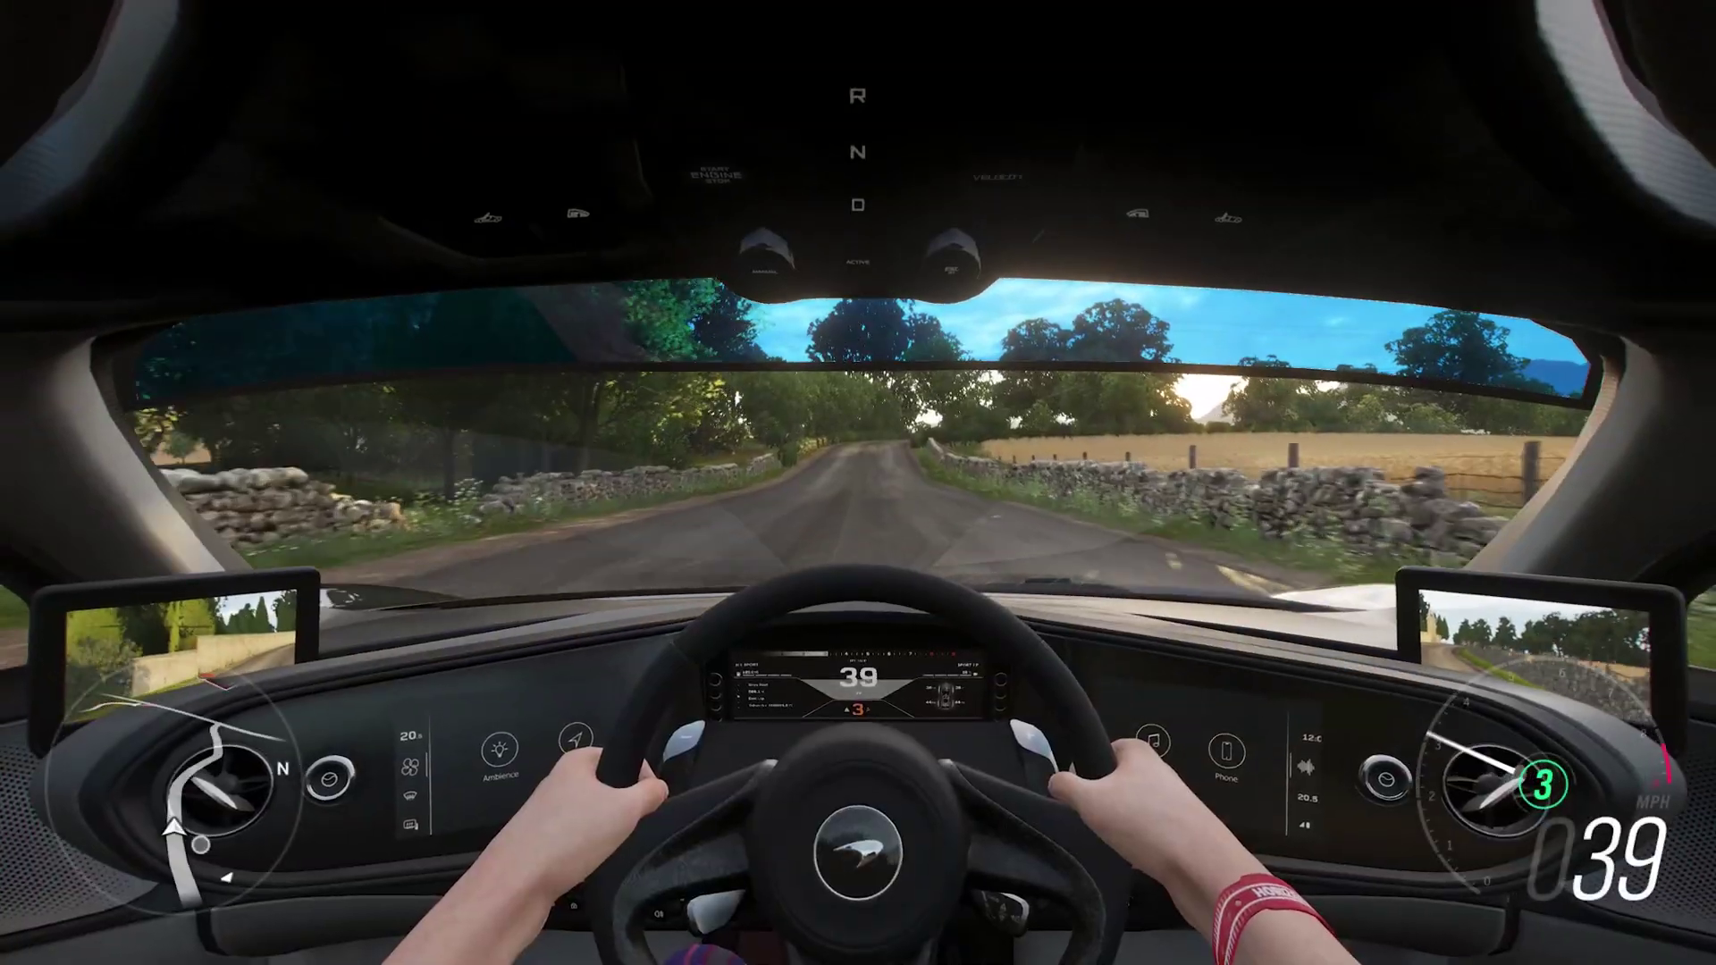
pyautogui.press('c')
pyautogui.press('c')
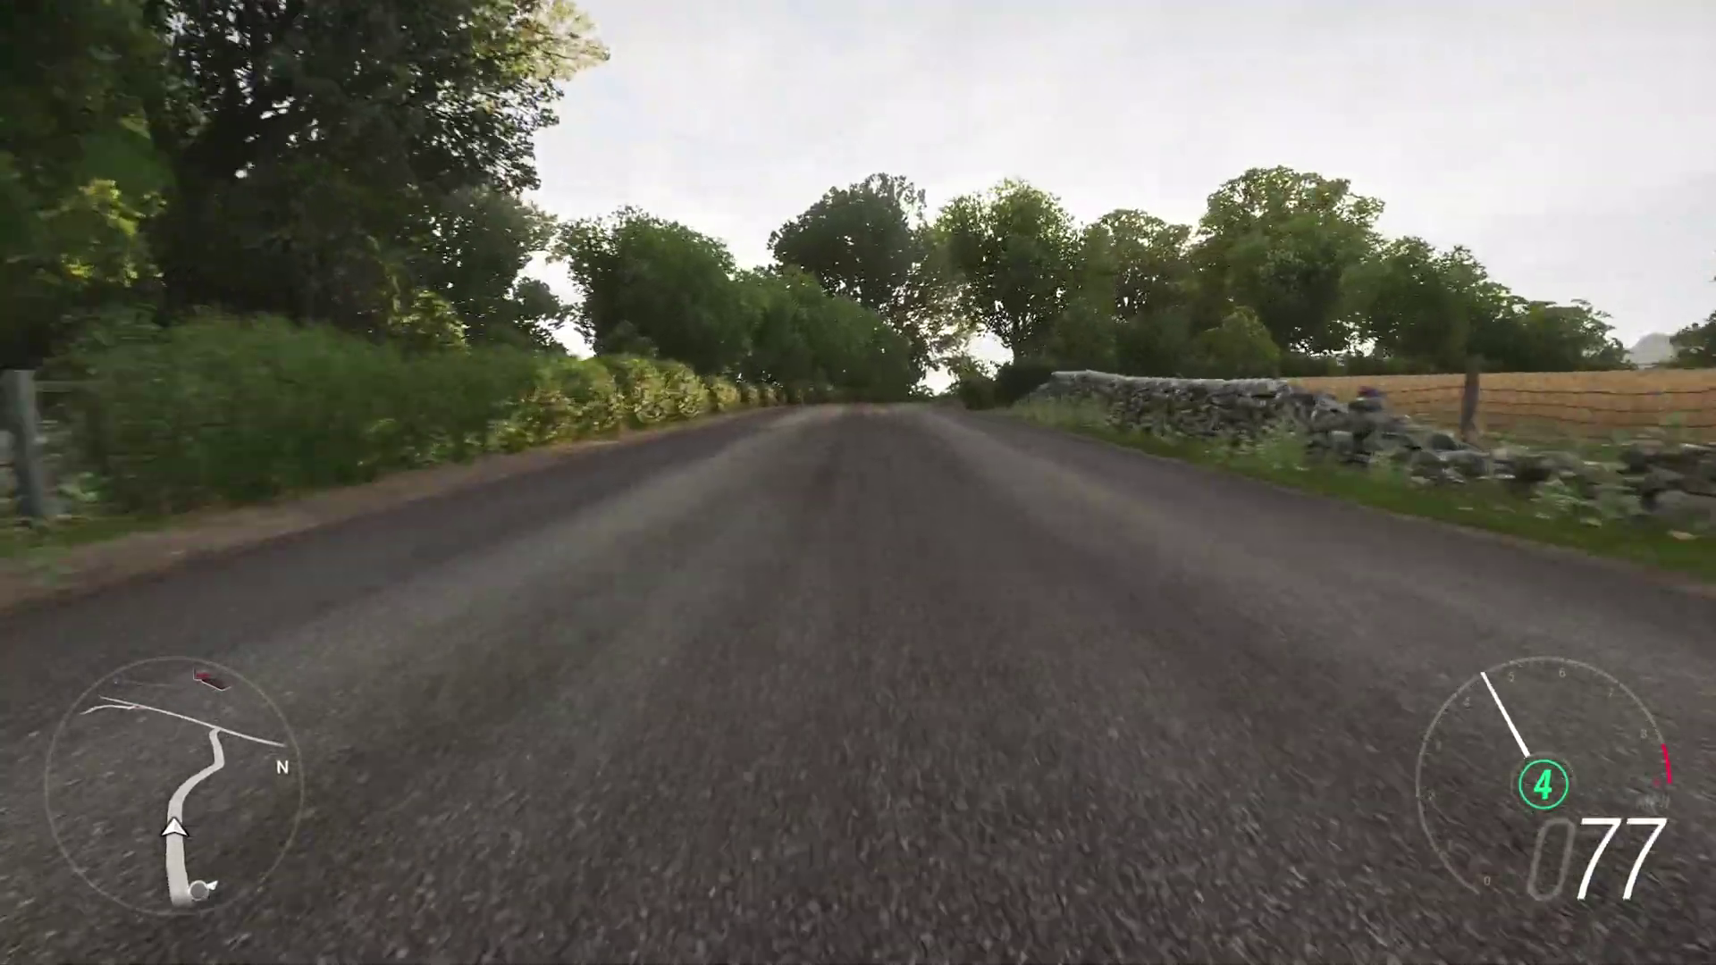
pyautogui.press('c')
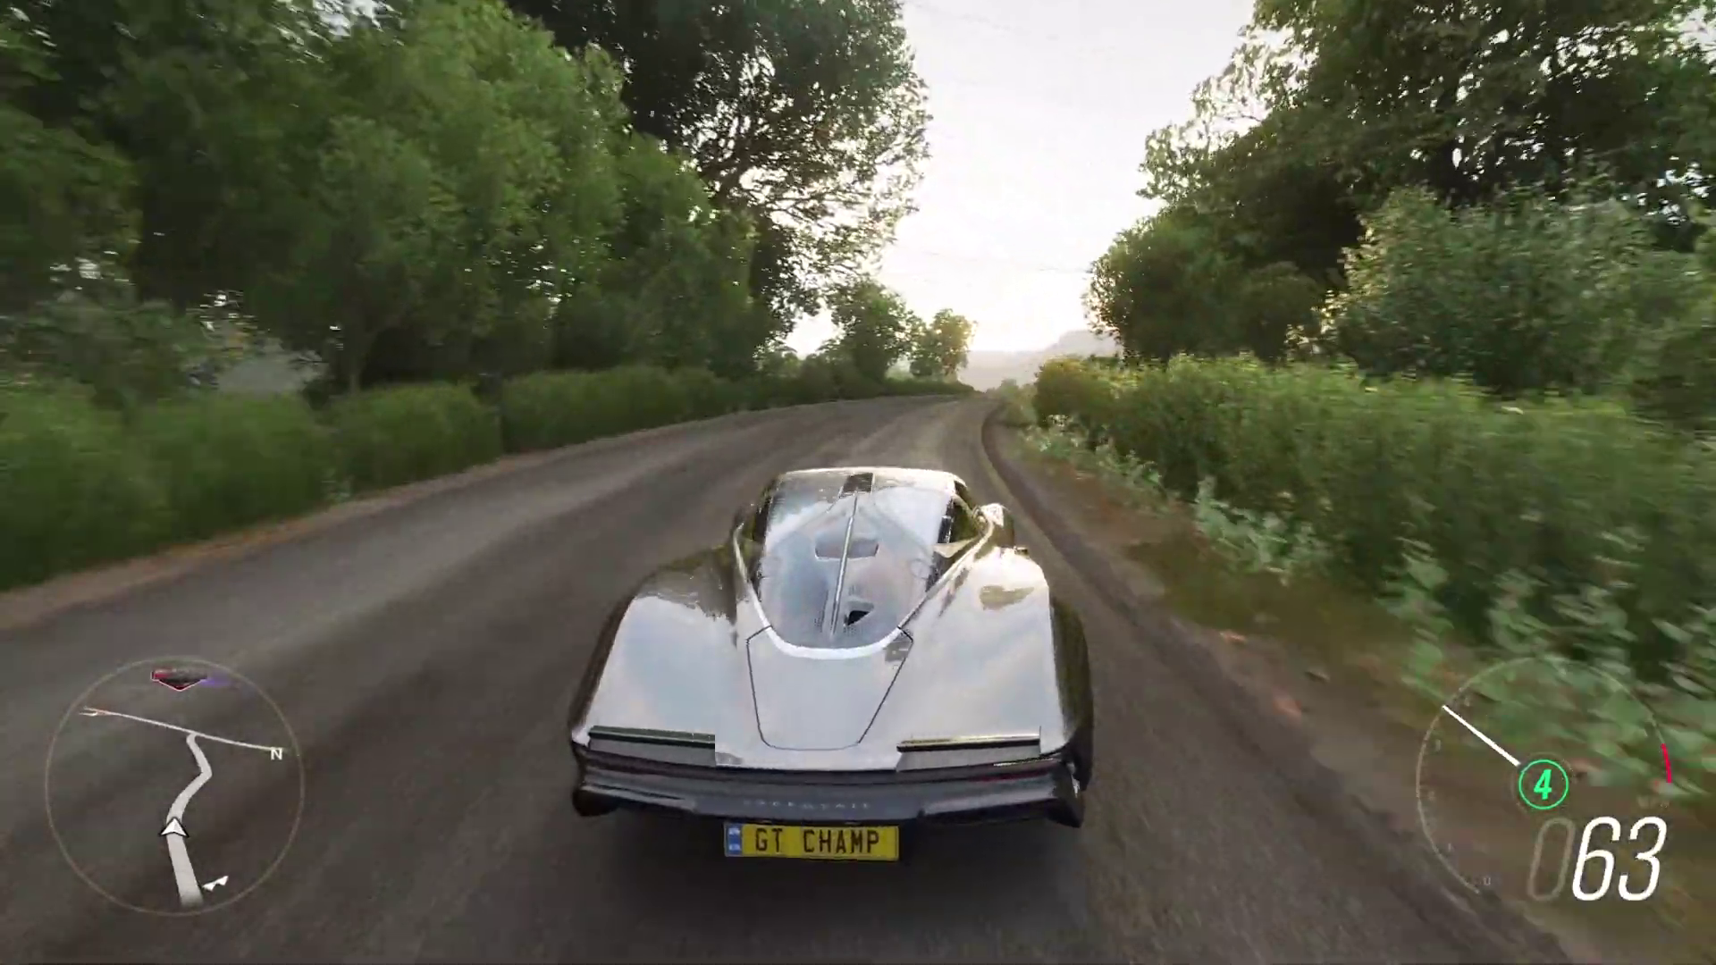